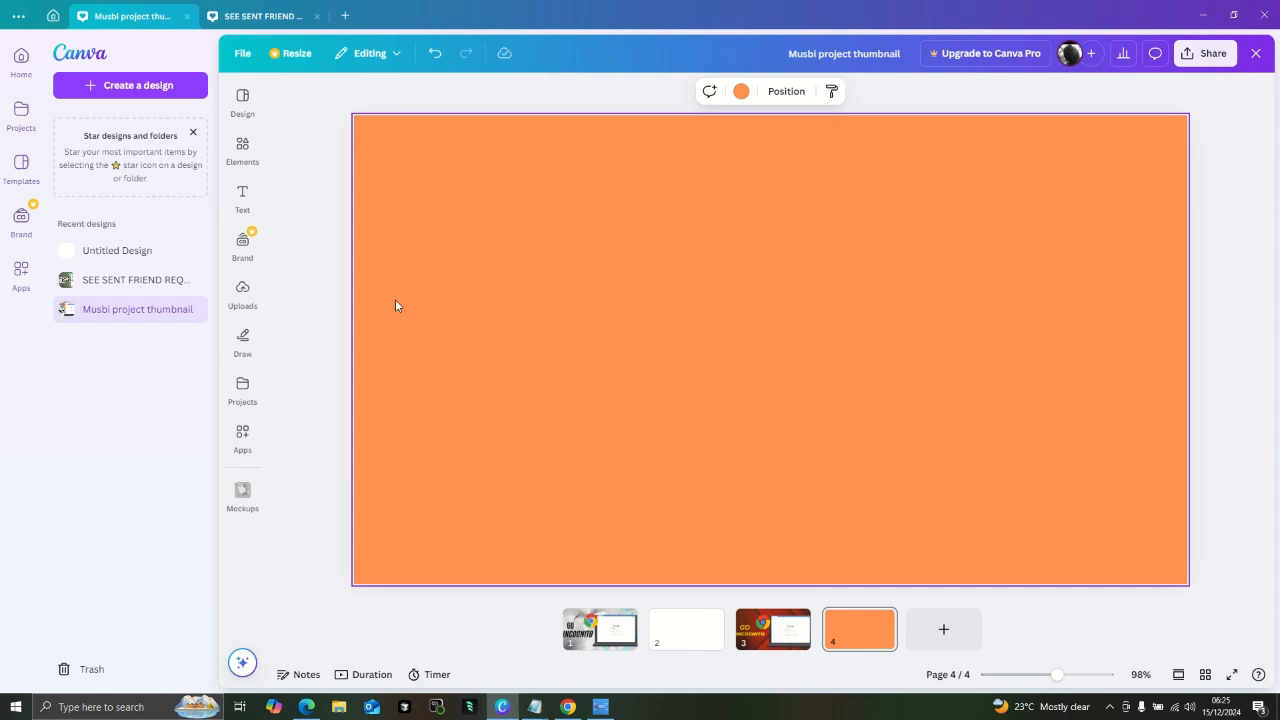
- Switch to the blank page 2 and rename the design as CARTOON PHOTO
left_click(242, 296)
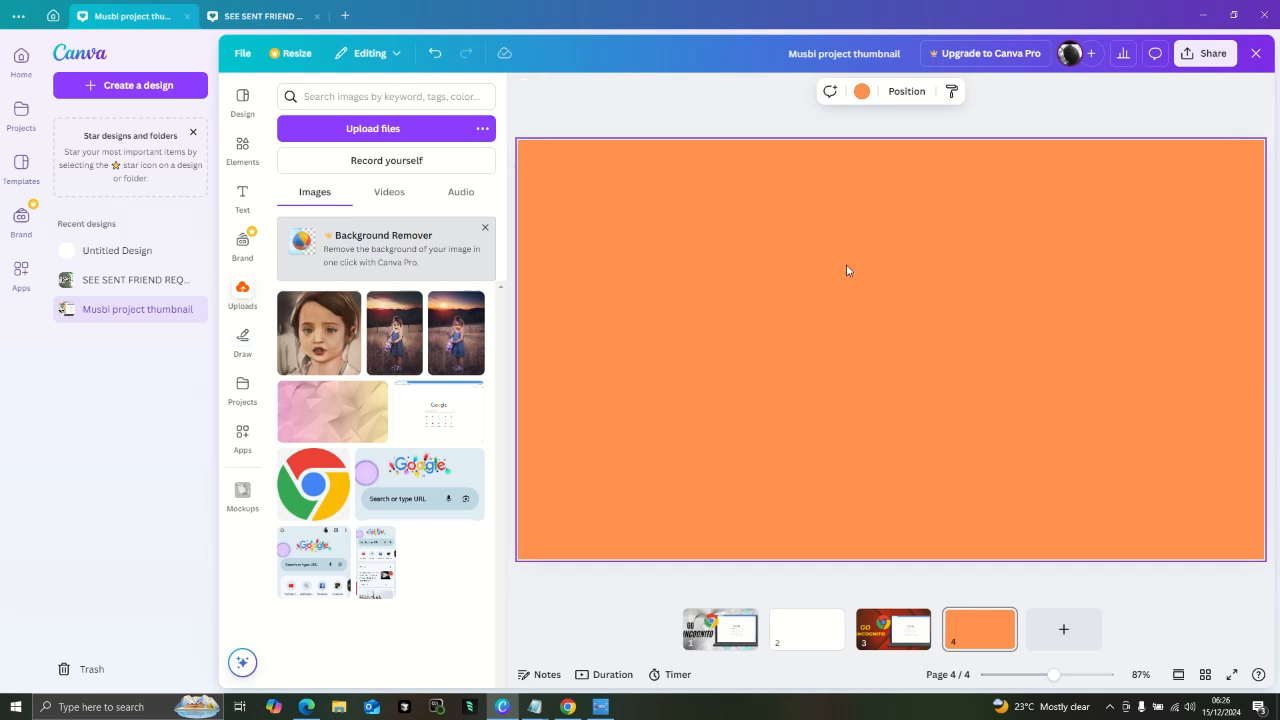
left_click(812, 634)
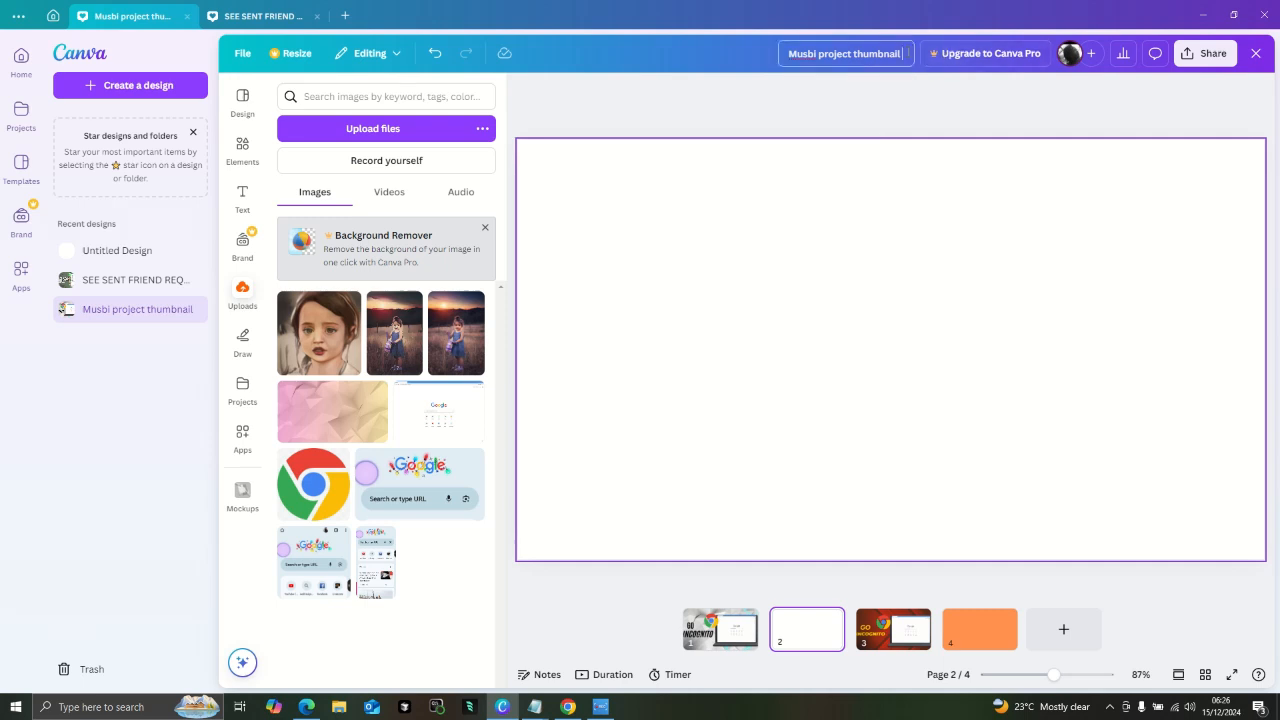
key("BackSpace")
key("BackSpace")
key("BackSpace")
key("BackSpace")
key("BackSpace")
key("BackSpace")
key("BackSpace")
key("BackSpace")
key("BackSpace")
key("BackSpace")
key("BackSpace")
key("BackSpace")
key("BackSpace")
key("BackSpace")
key("BackSpace")
key("BackSpace")
key("BackSpace")
key("BackSpace")
key("BackSpace")
key("BackSpace")
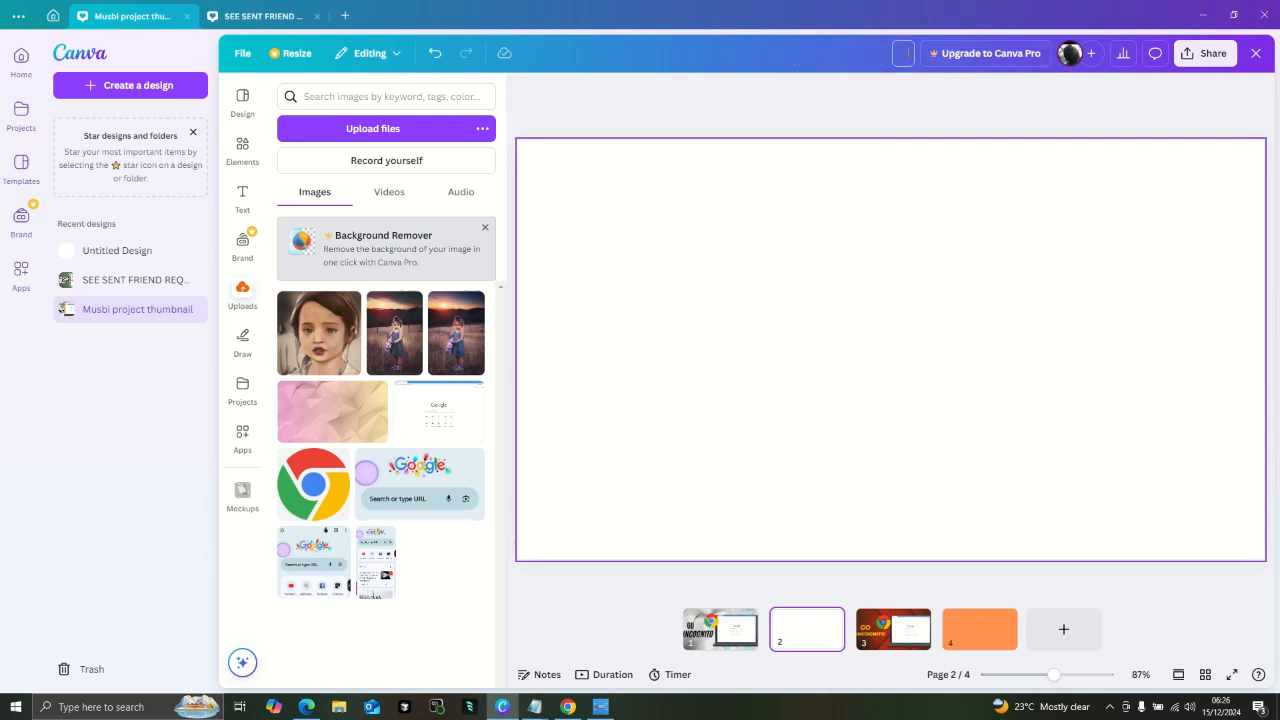
type("CARTON PHOTO")
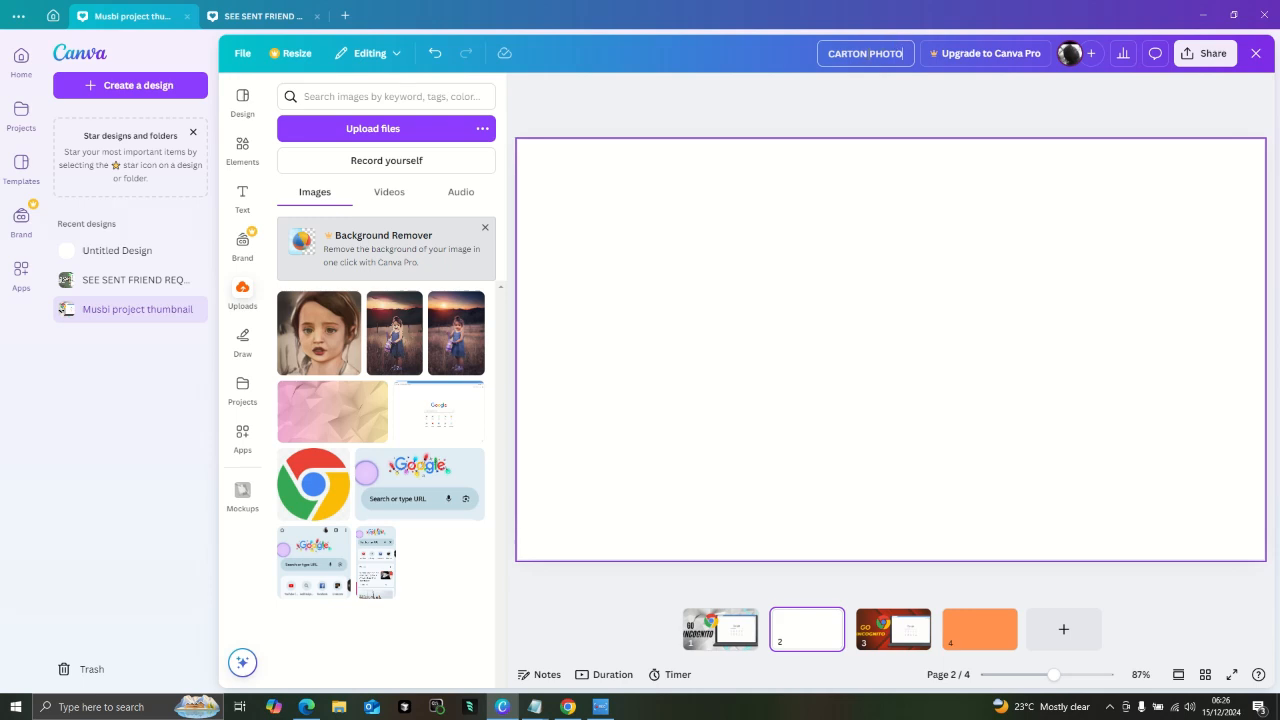
type("O")
- Remove the overlapping duplicate of the girl photo from page 2
left_click(256, 304)
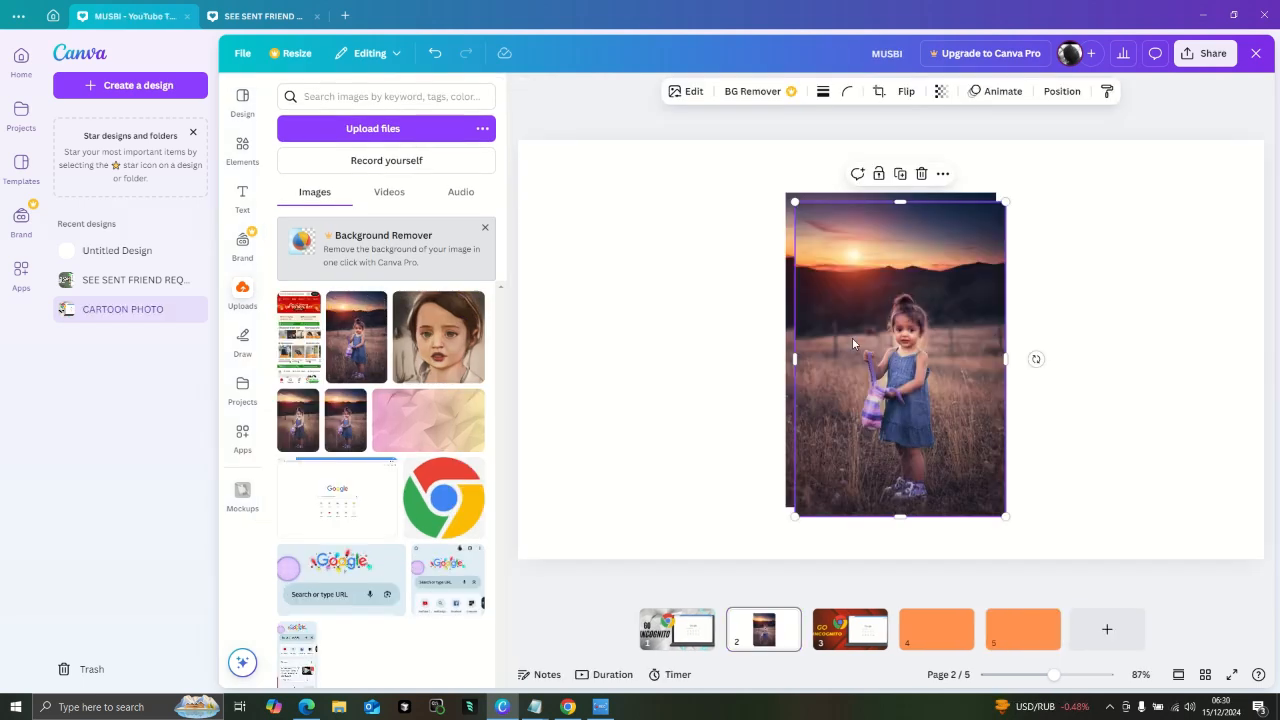
key("Delete")
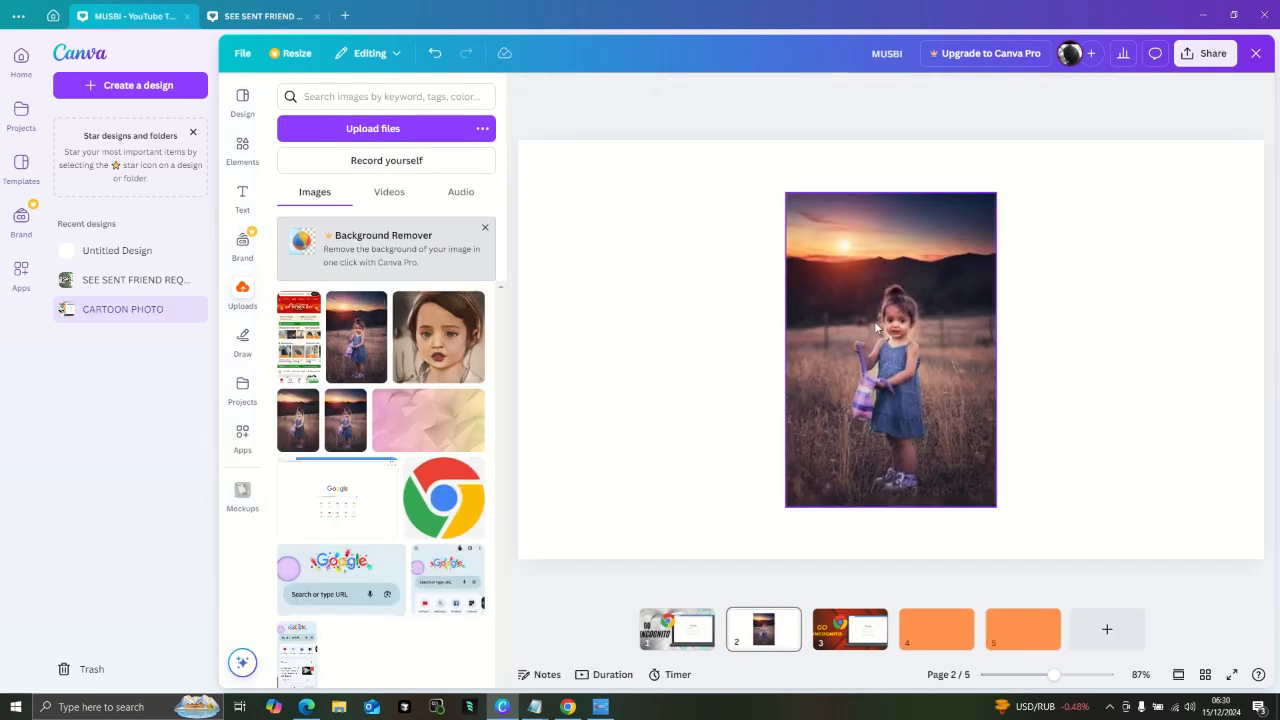
- Select the remaining girl photo on page 2 and search the available apps for Cartoonist
left_click(889, 326)
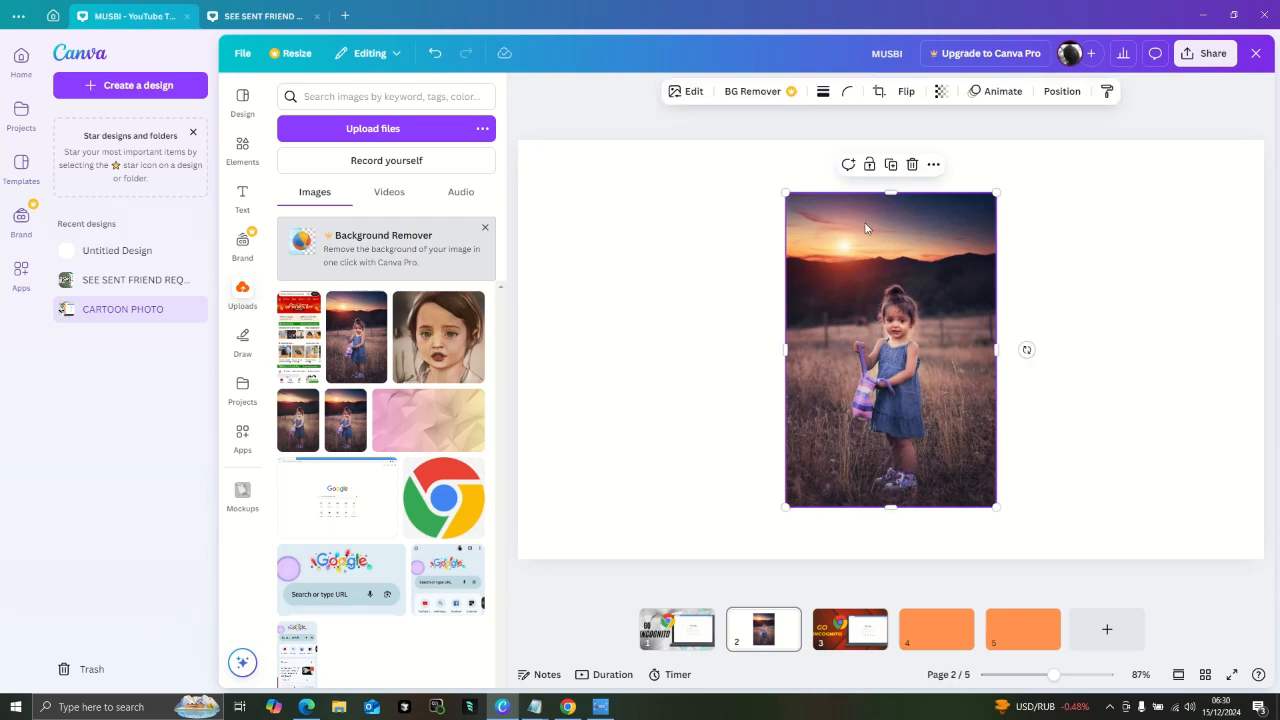
left_click(689, 96)
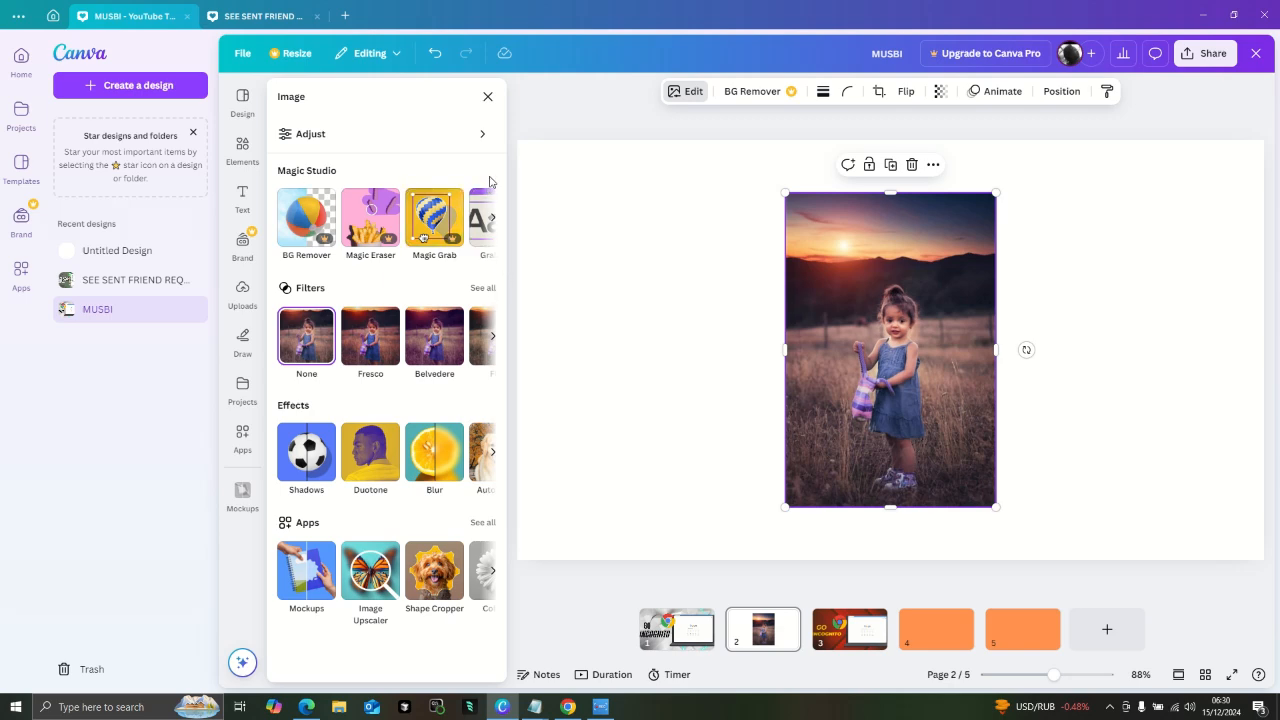
left_click(254, 433)
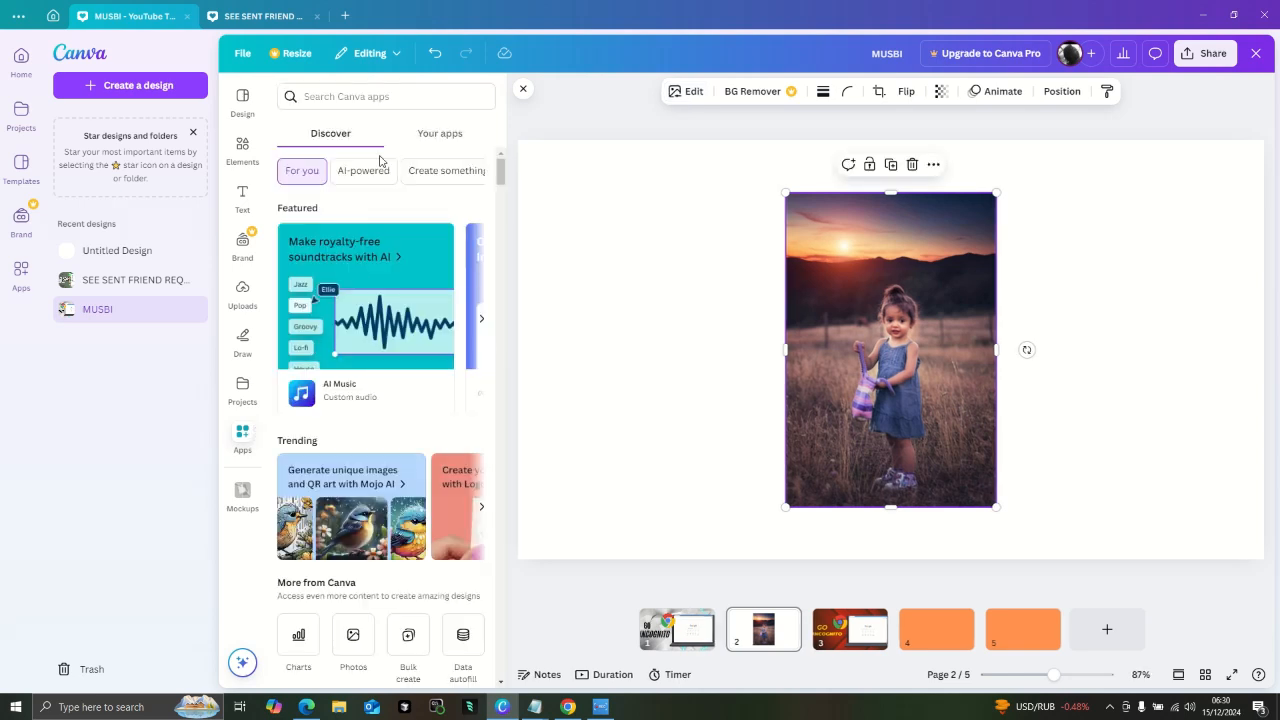
left_click(400, 97)
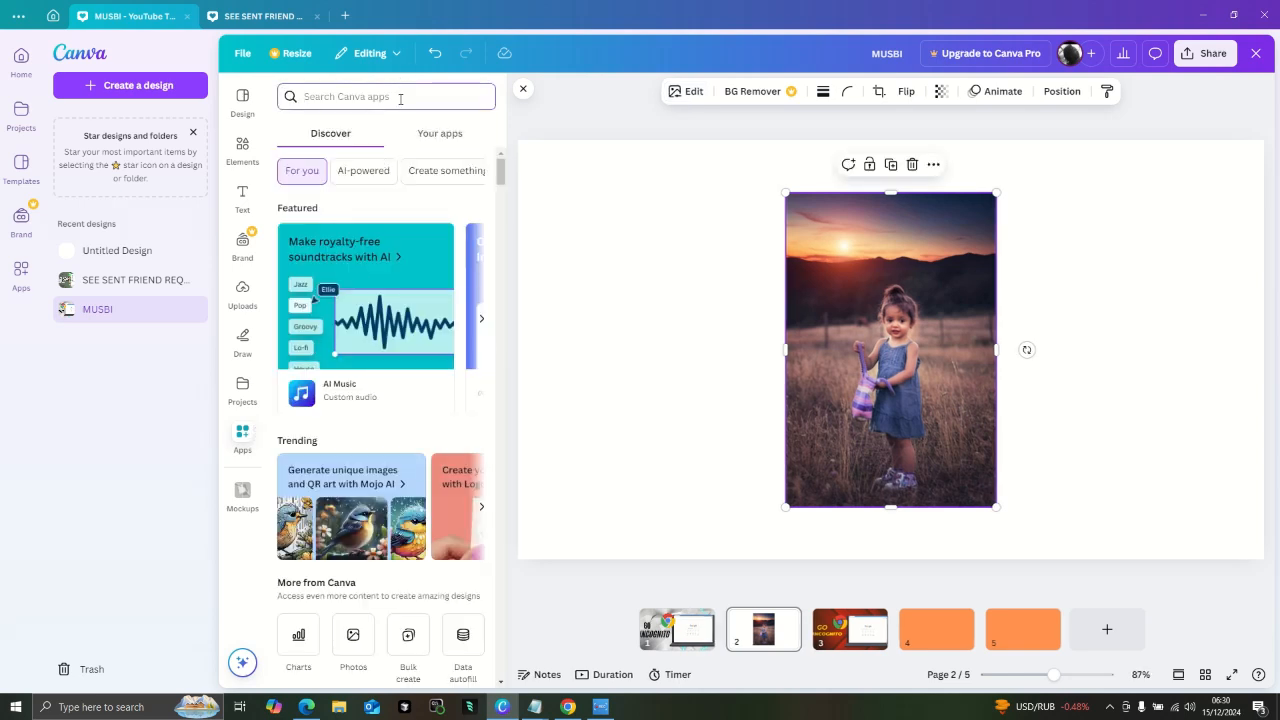
type("CARTOO")
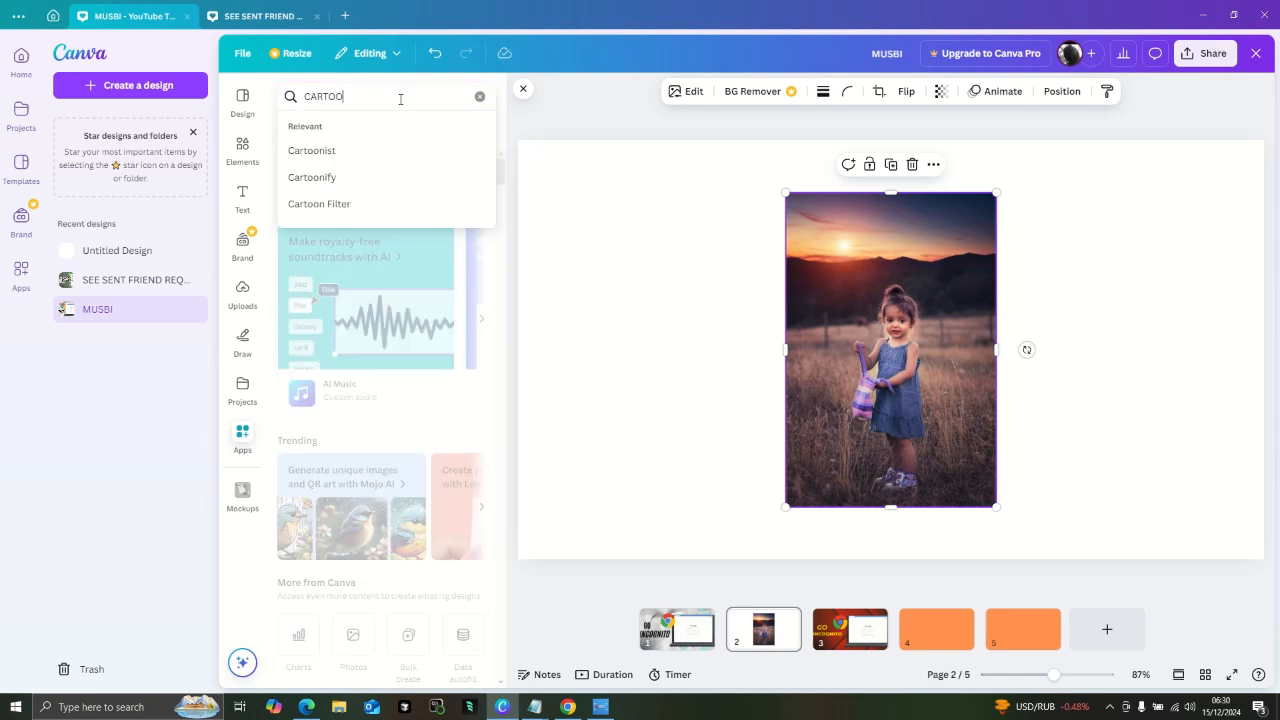
left_click(367, 165)
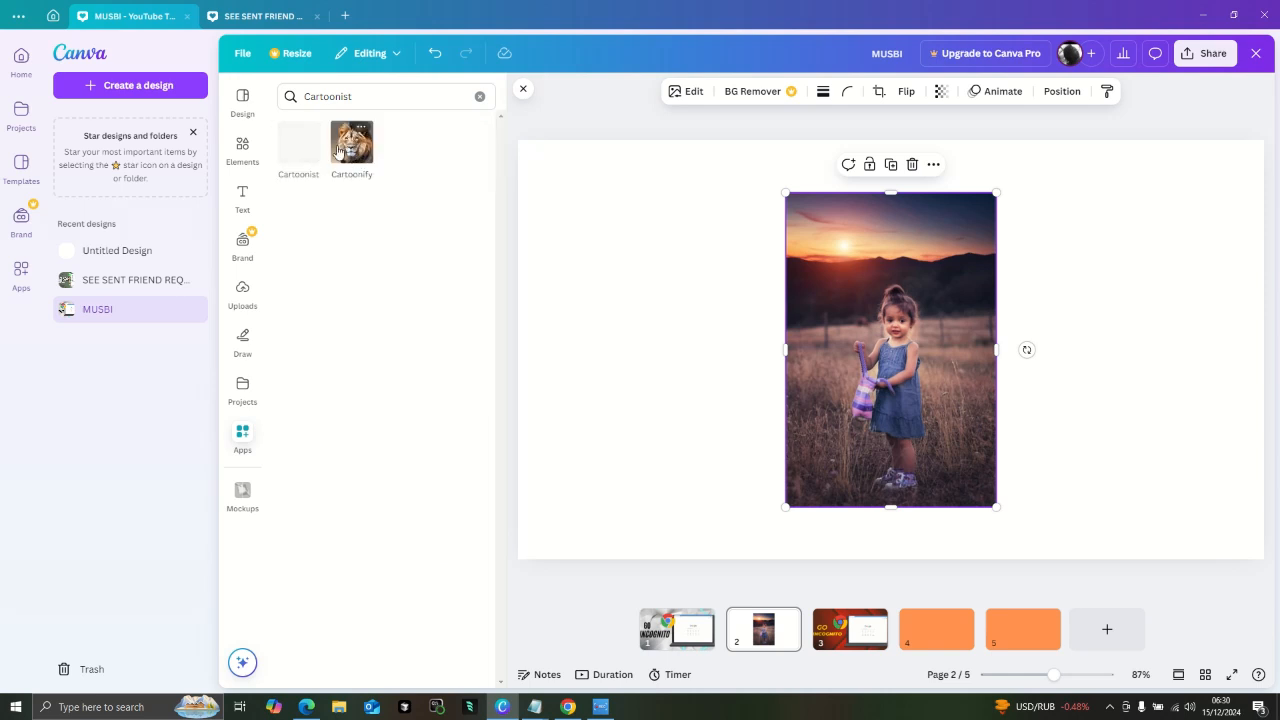
- Open the Cartoonify app and try to cartoonify and replace the selected girl photo
left_click(298, 145)
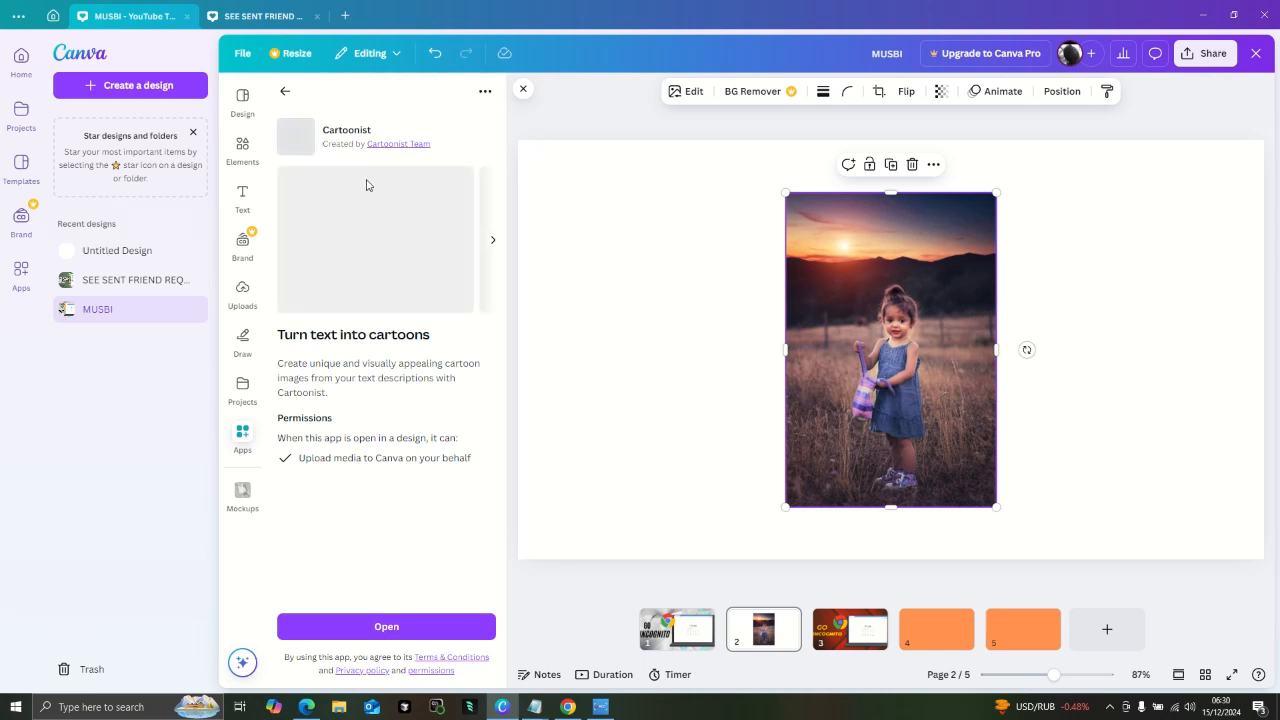
left_click(286, 90)
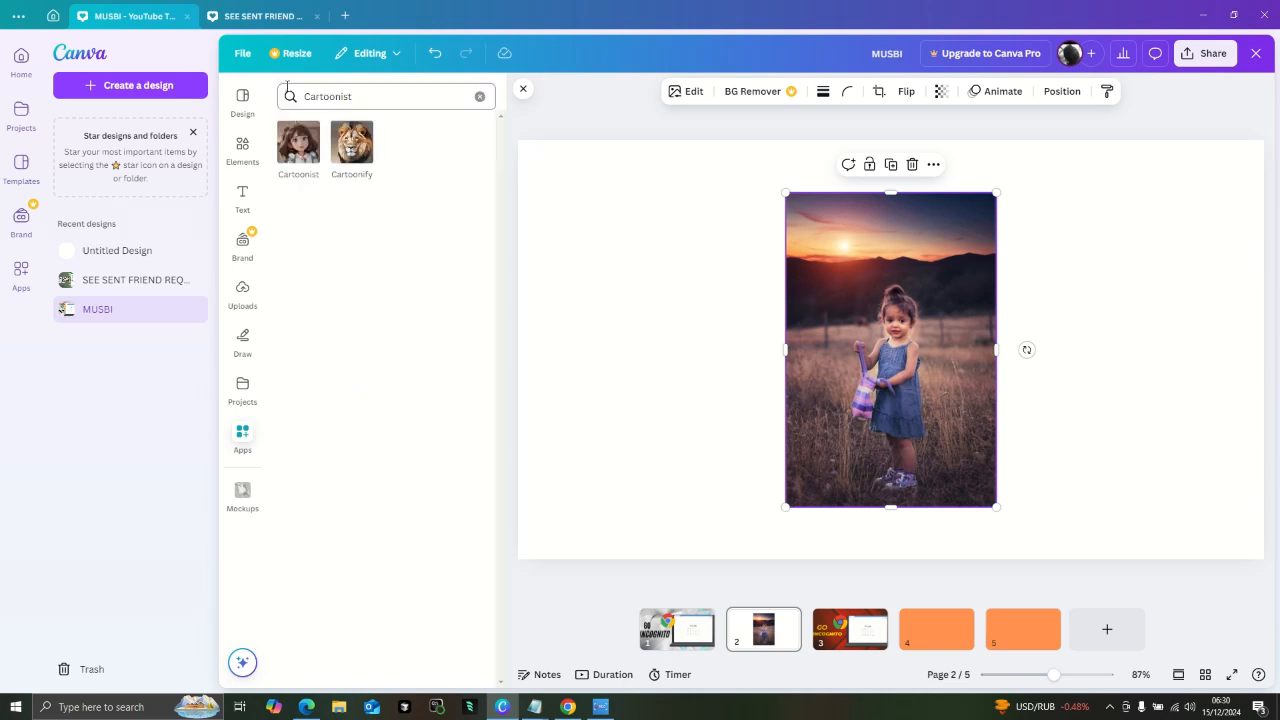
left_click(340, 146)
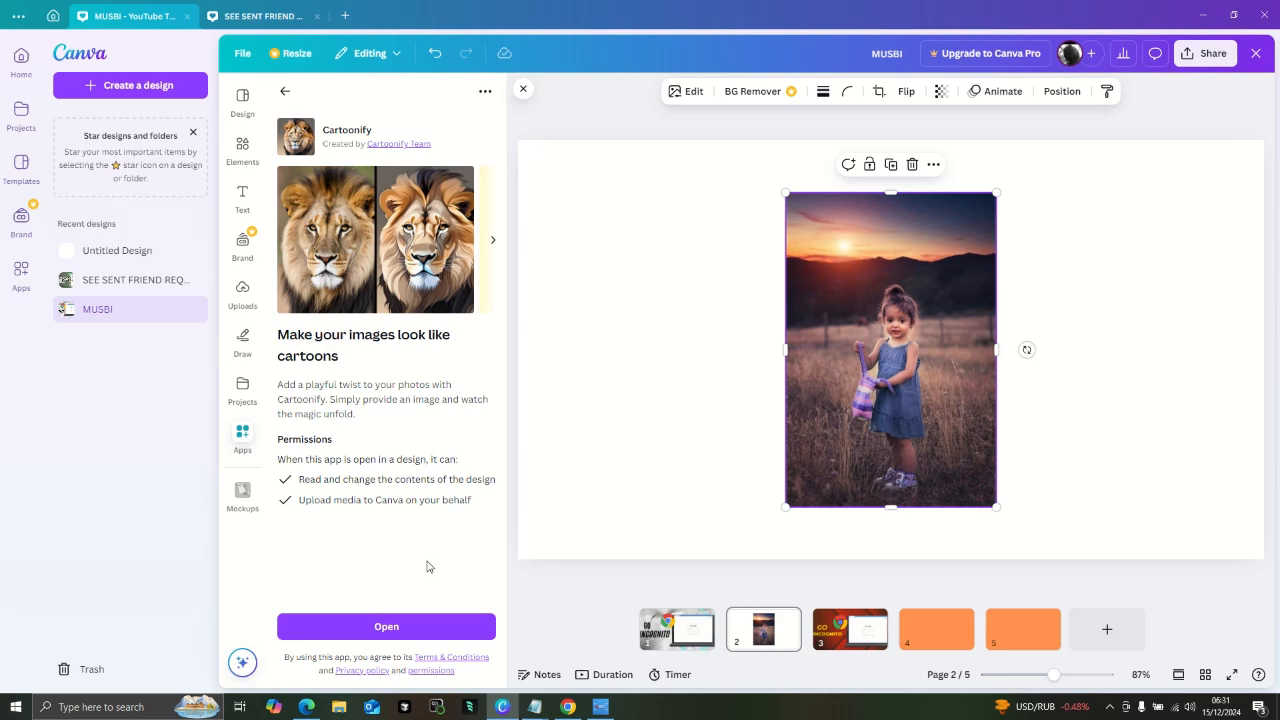
left_click(427, 627)
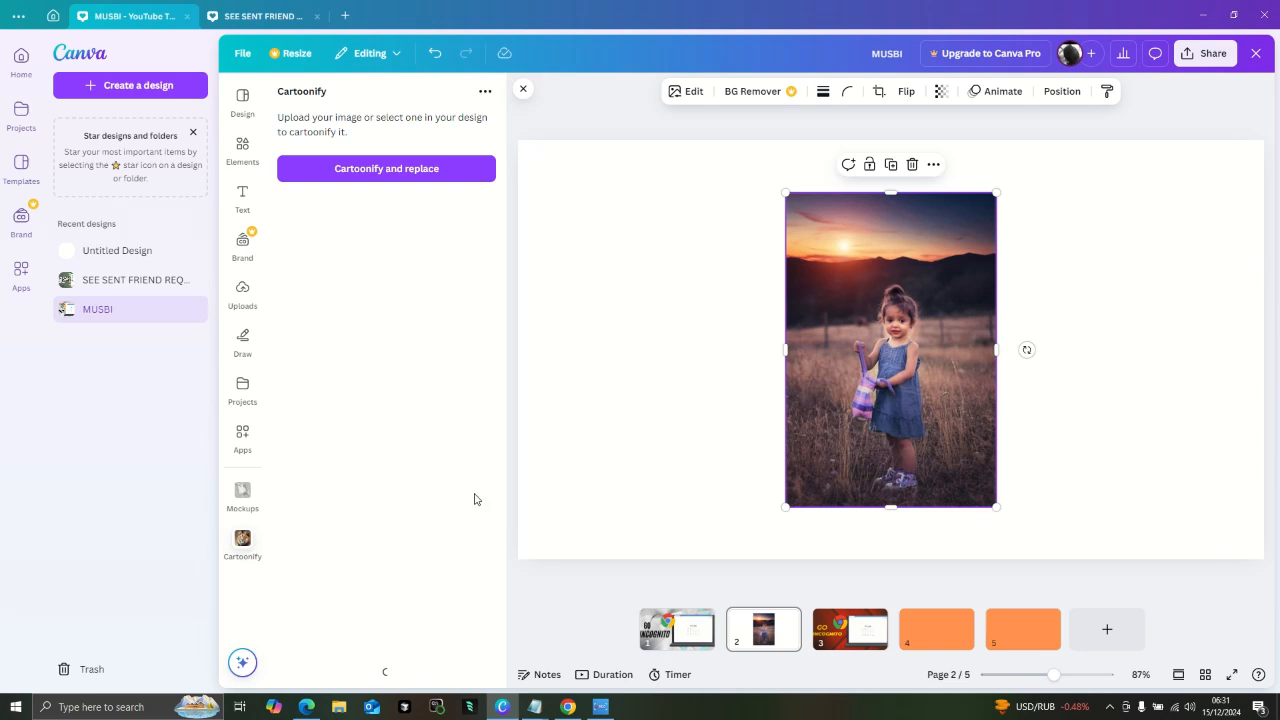
left_click(395, 169)
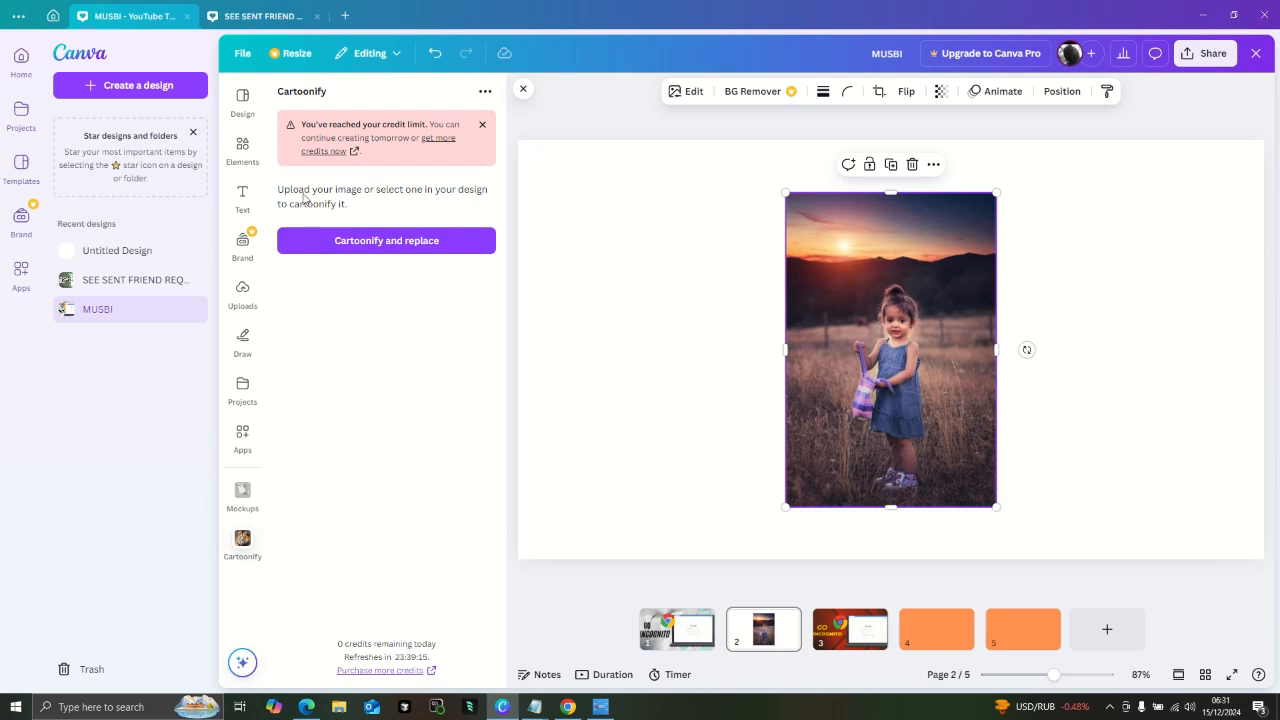
- Add the cartoon version of the girl photo from the uploads and place it to the left of the original
left_click(251, 297)
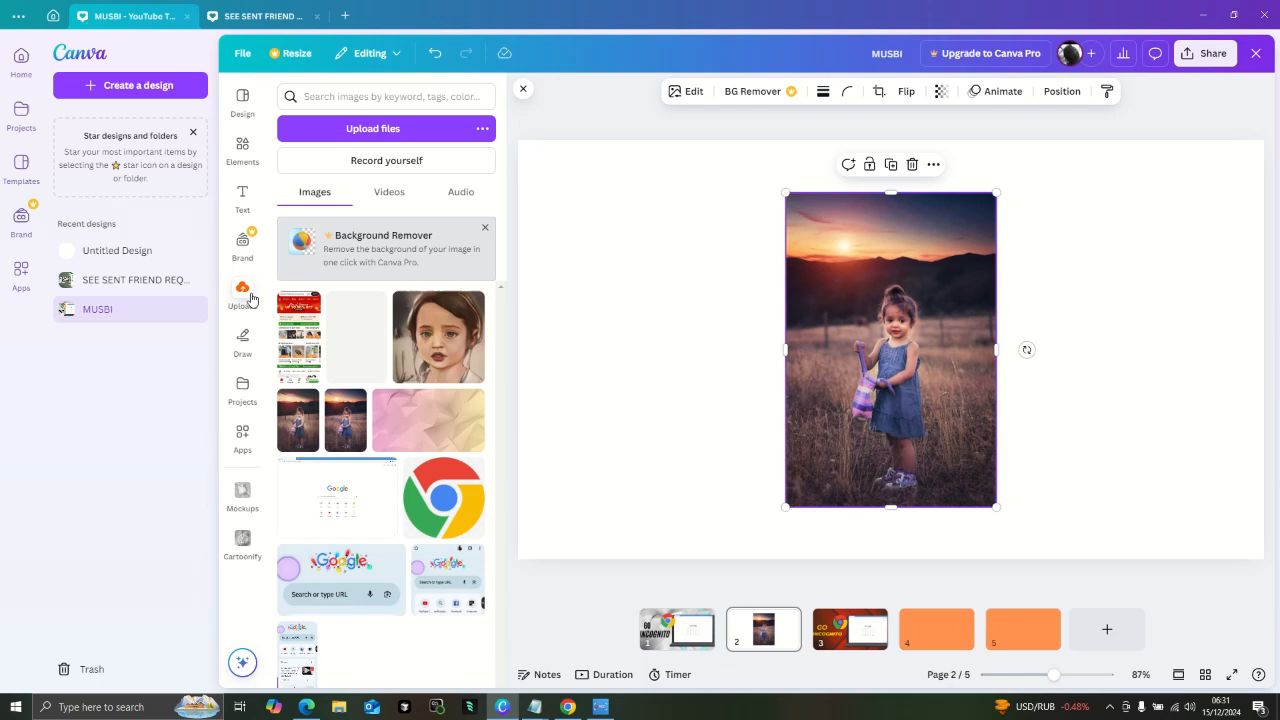
left_click(338, 402)
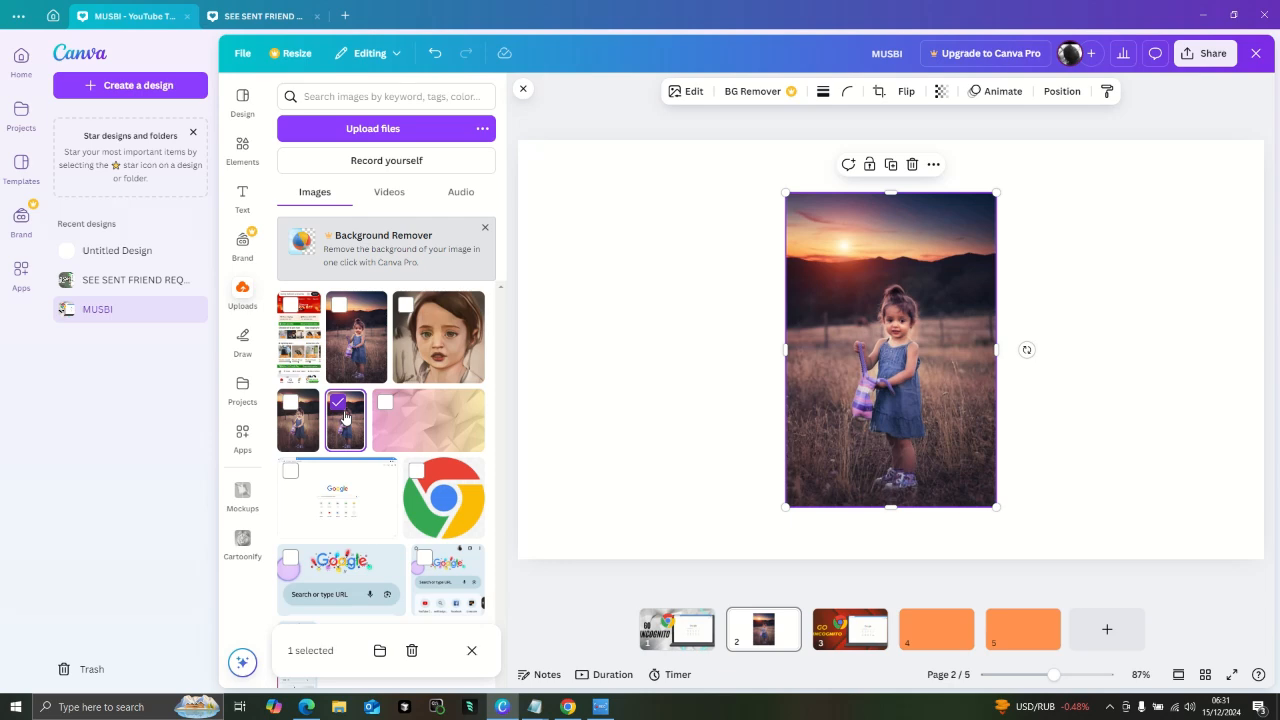
left_click(306, 421)
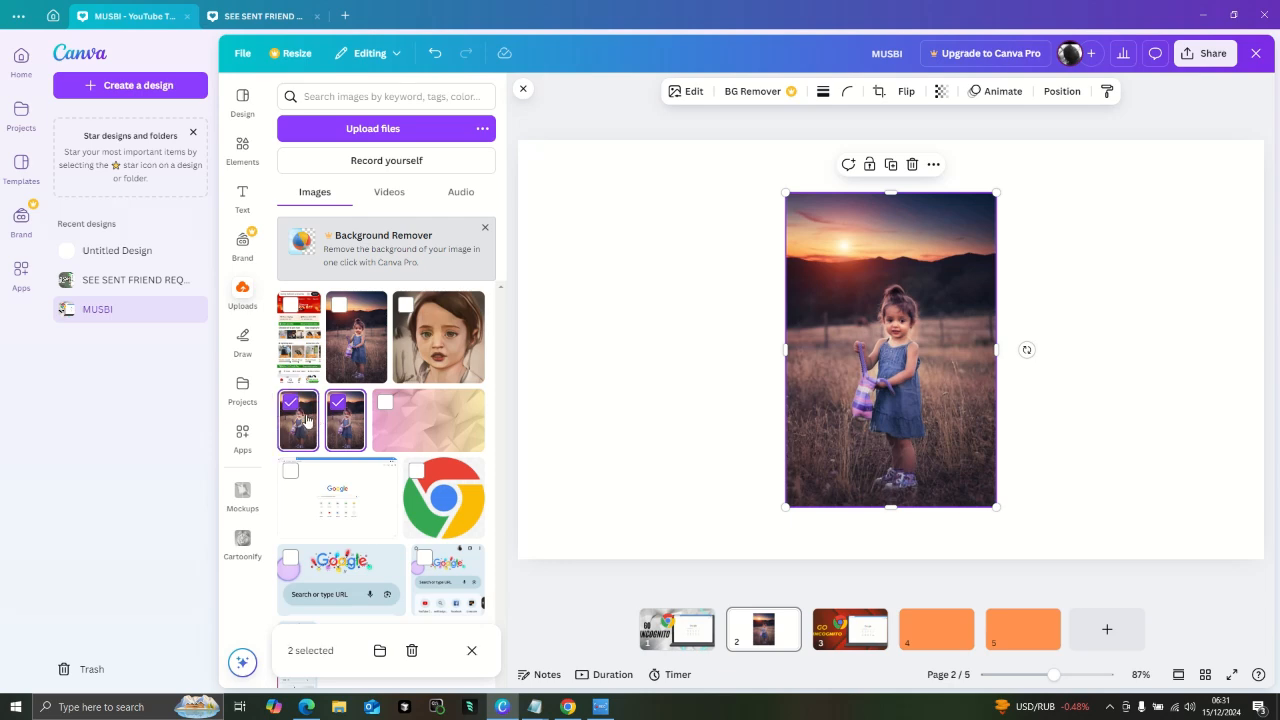
left_click(338, 402)
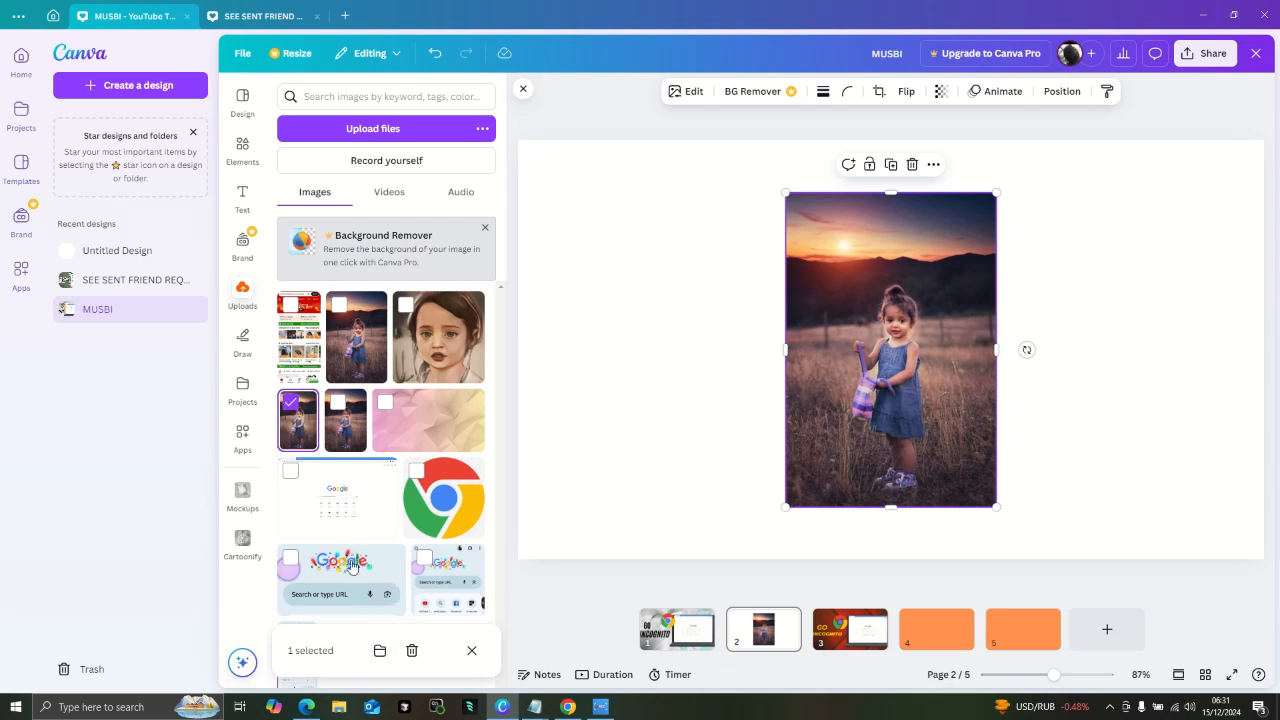
left_click(309, 437)
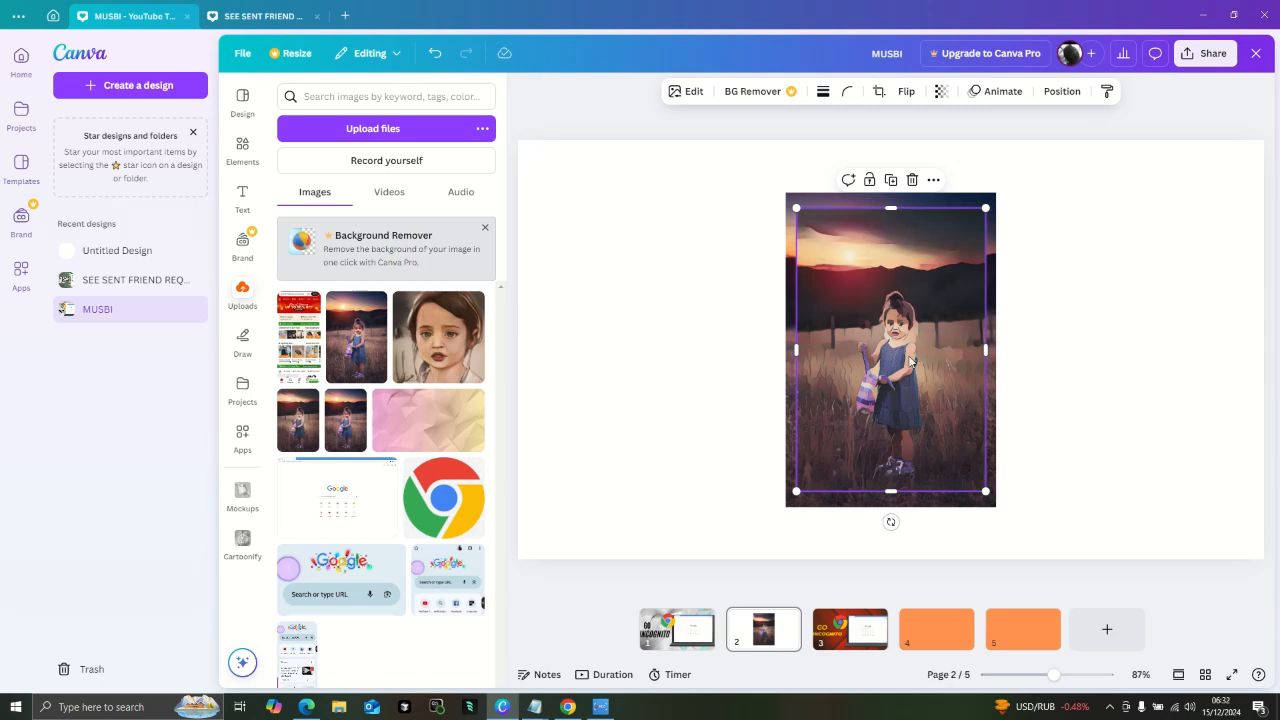
left_click_drag(910, 362, 706, 345)
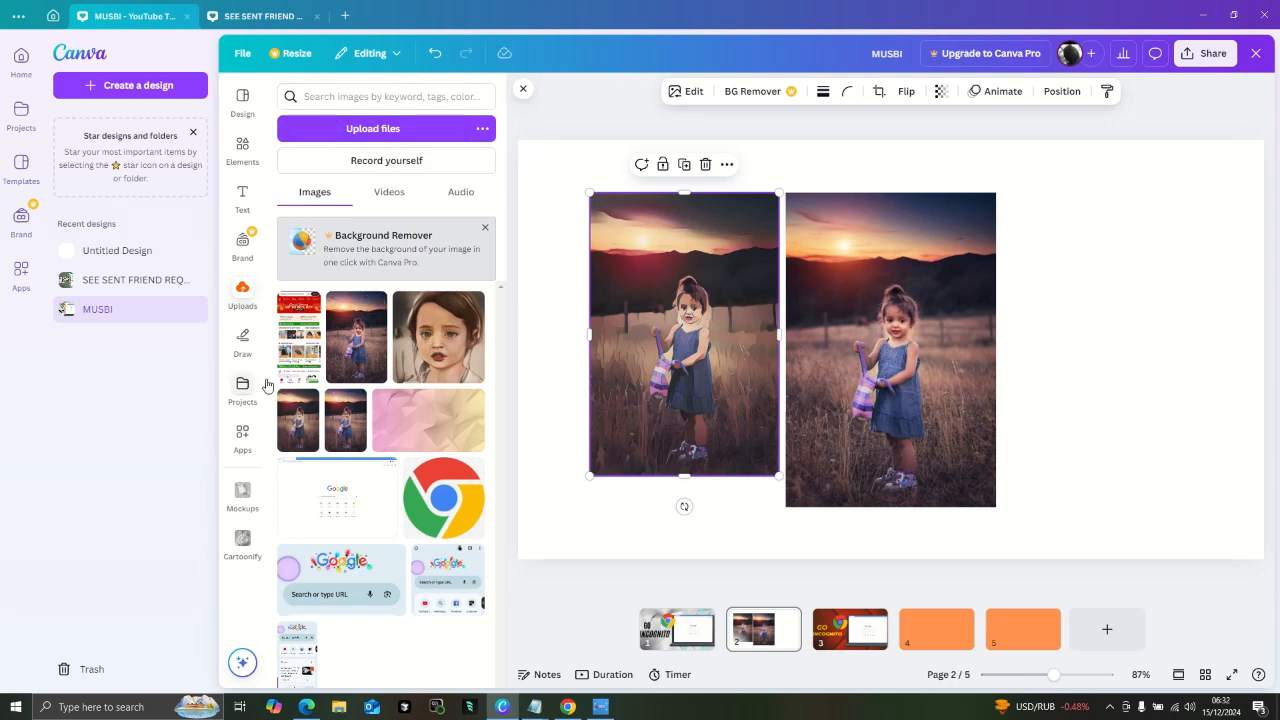
- Search the available apps for Cartoon Filter
left_click(245, 437)
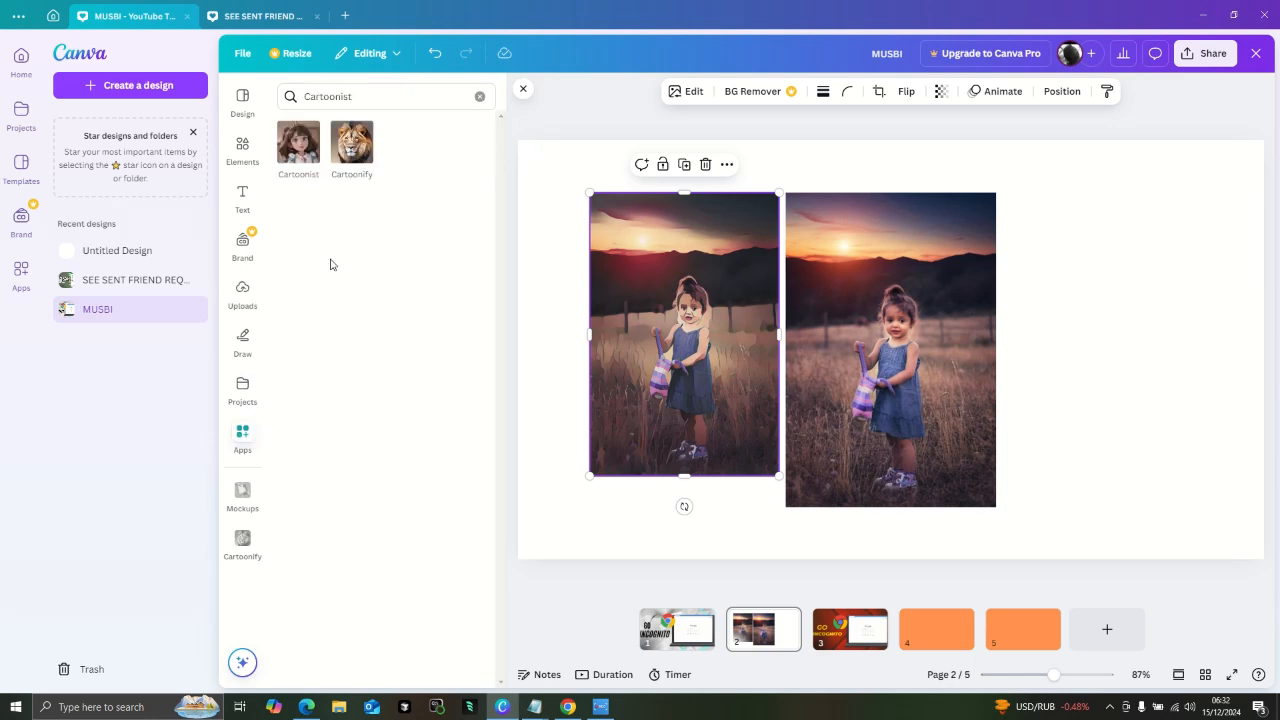
left_click(364, 98)
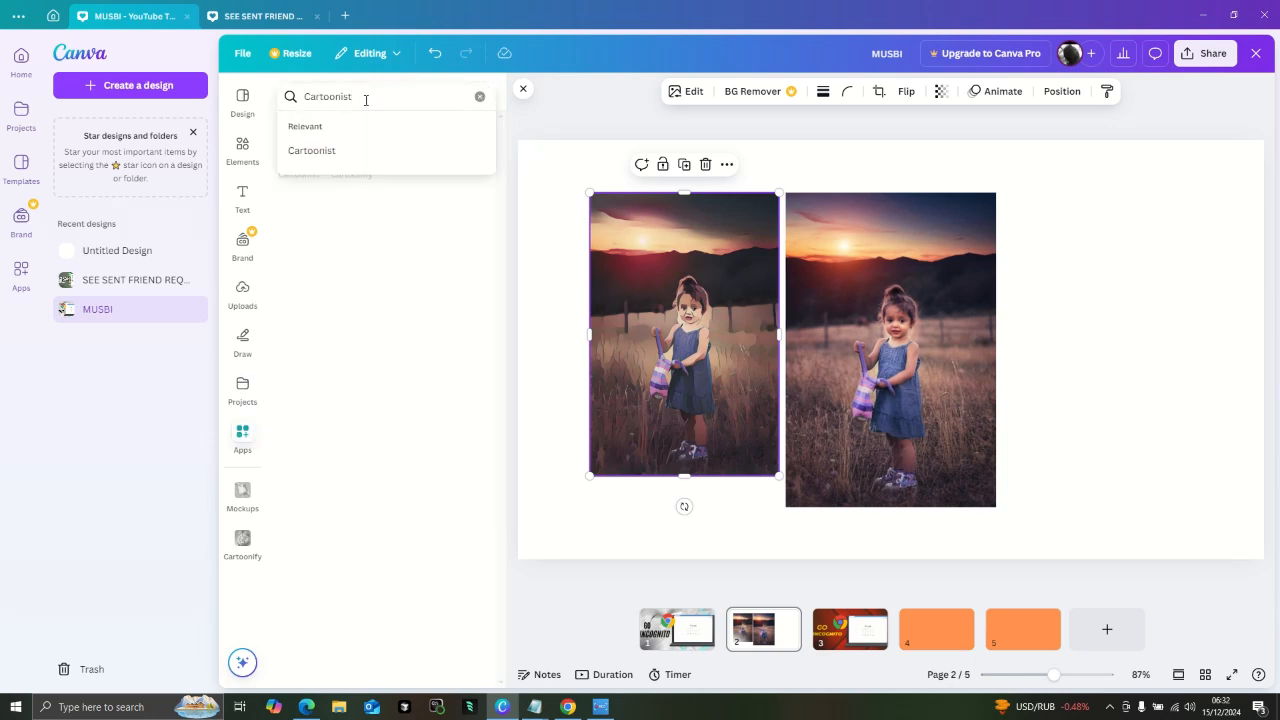
key("BackSpace")
key("BackSpace")
key("BackSpace")
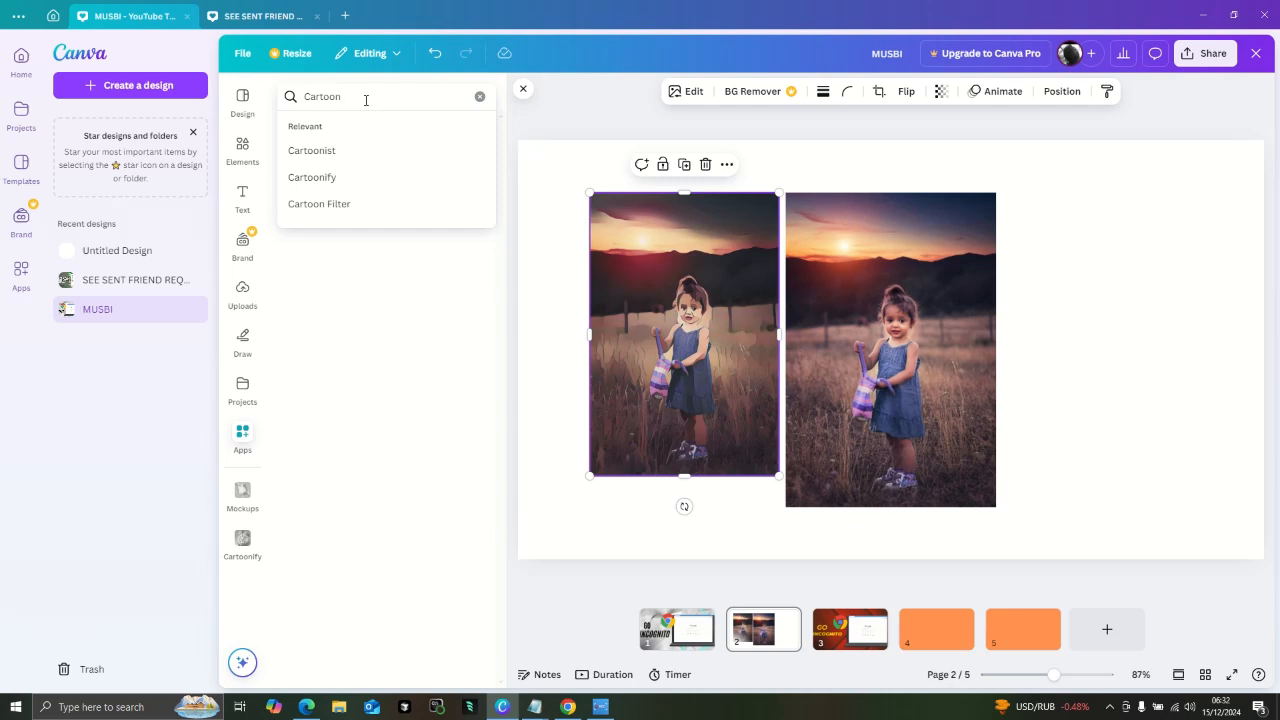
left_click(354, 207)
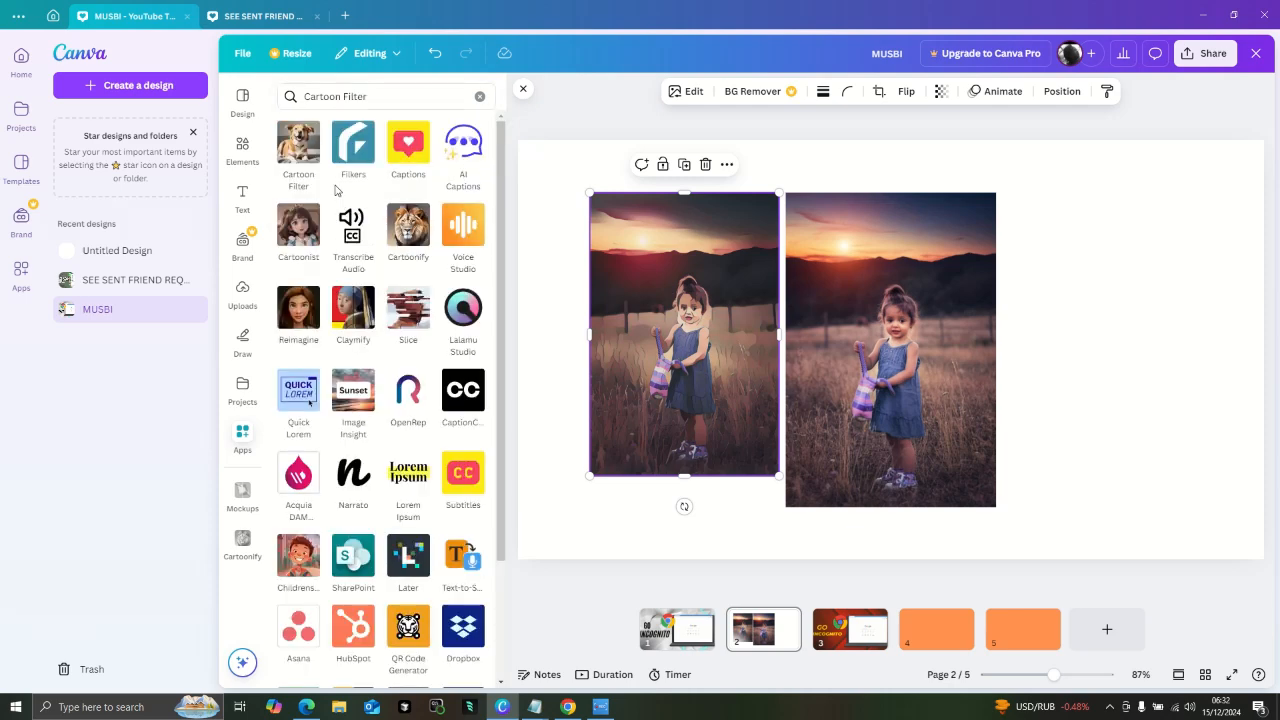
- Open the Cartoon Filter app and cartoonize and replace the picture to the left of the original photo
left_click(299, 143)
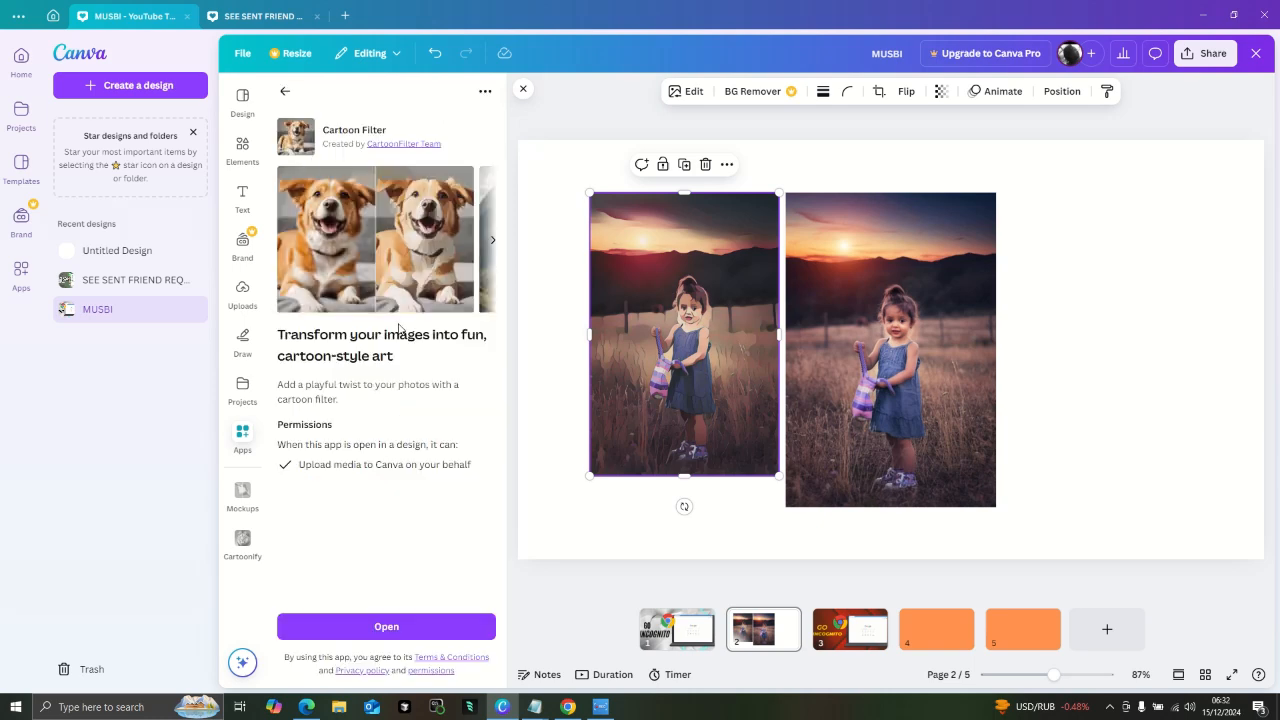
left_click(425, 625)
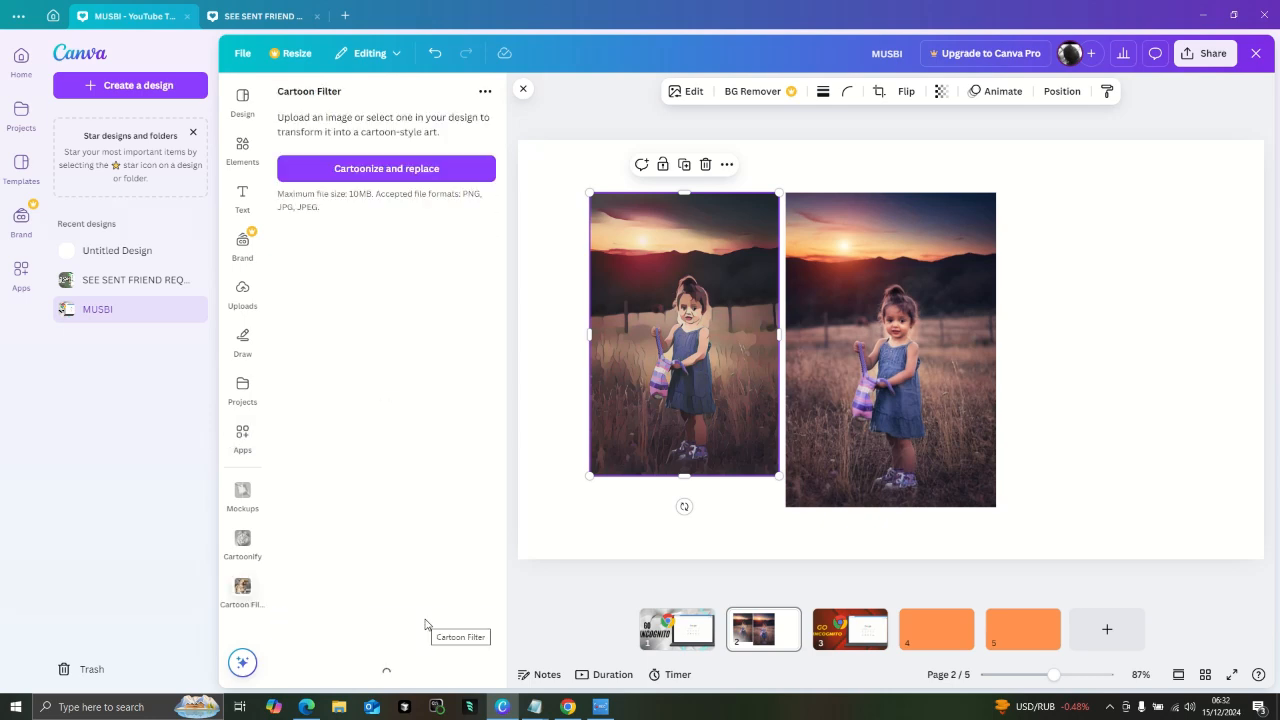
left_click(339, 158)
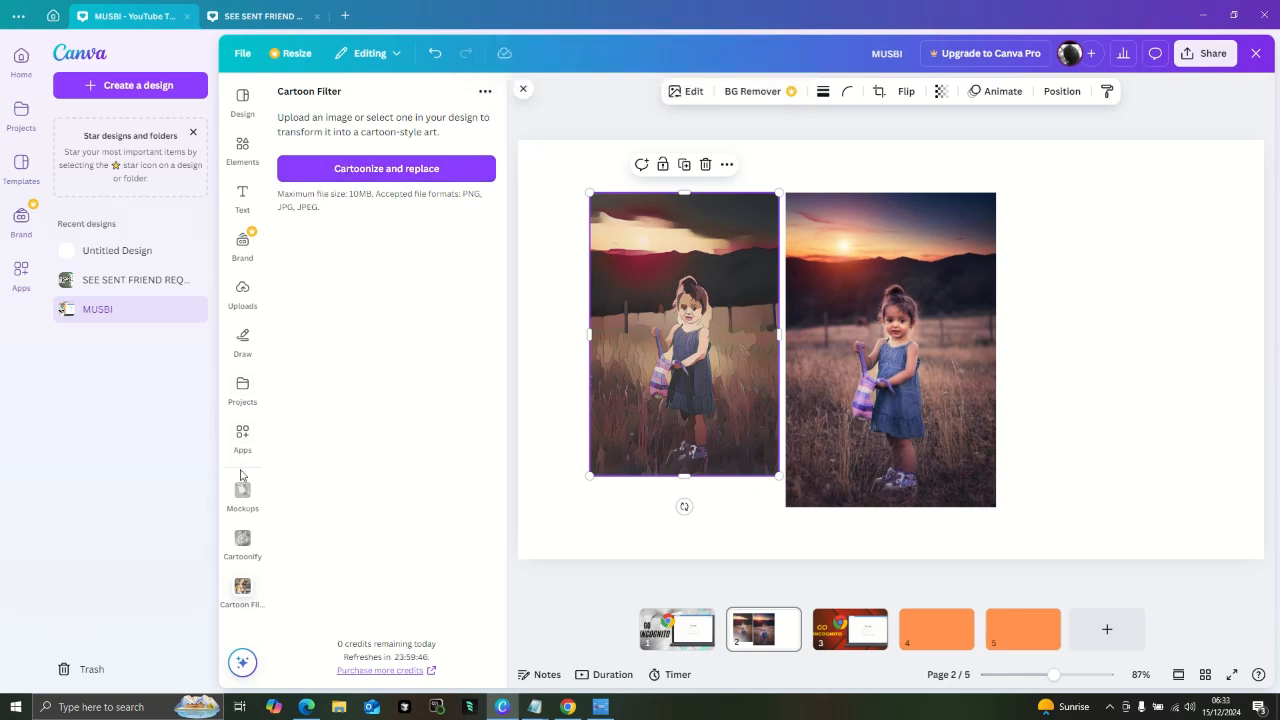
- Add the painted close-up portrait of the girl from the uploads and place it to the right of the original photo
left_click(236, 308)
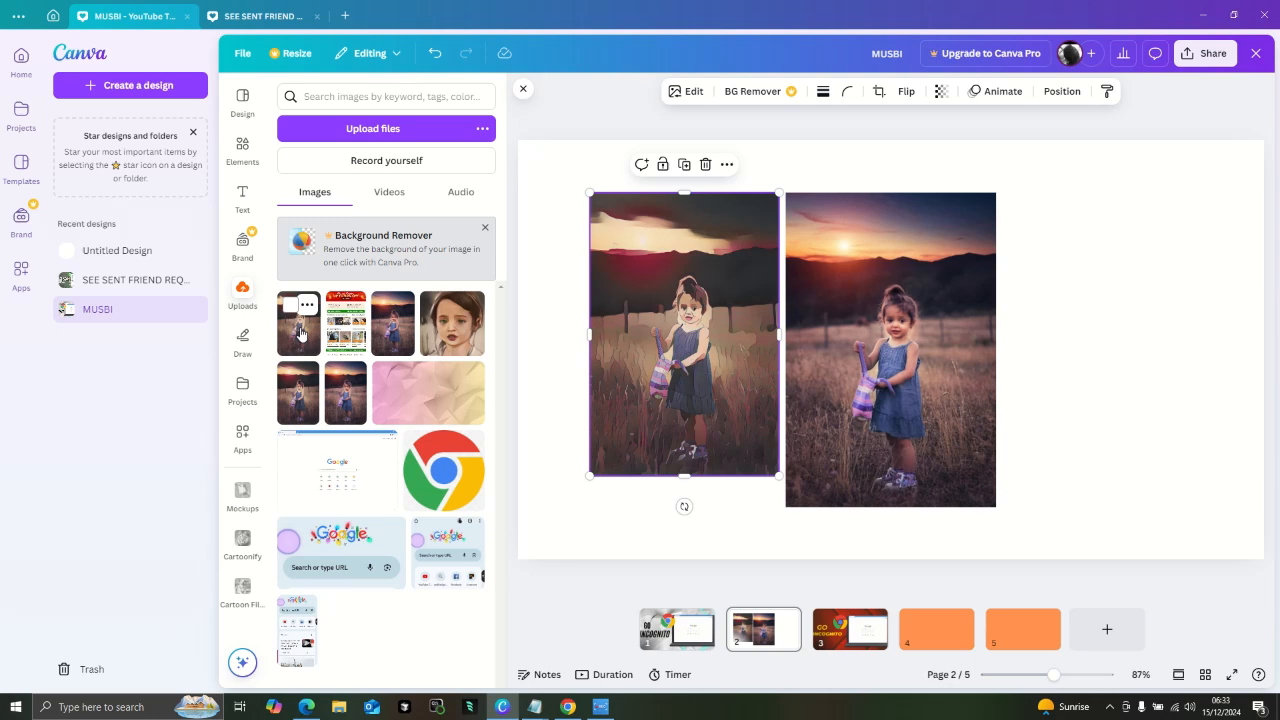
left_click(439, 311)
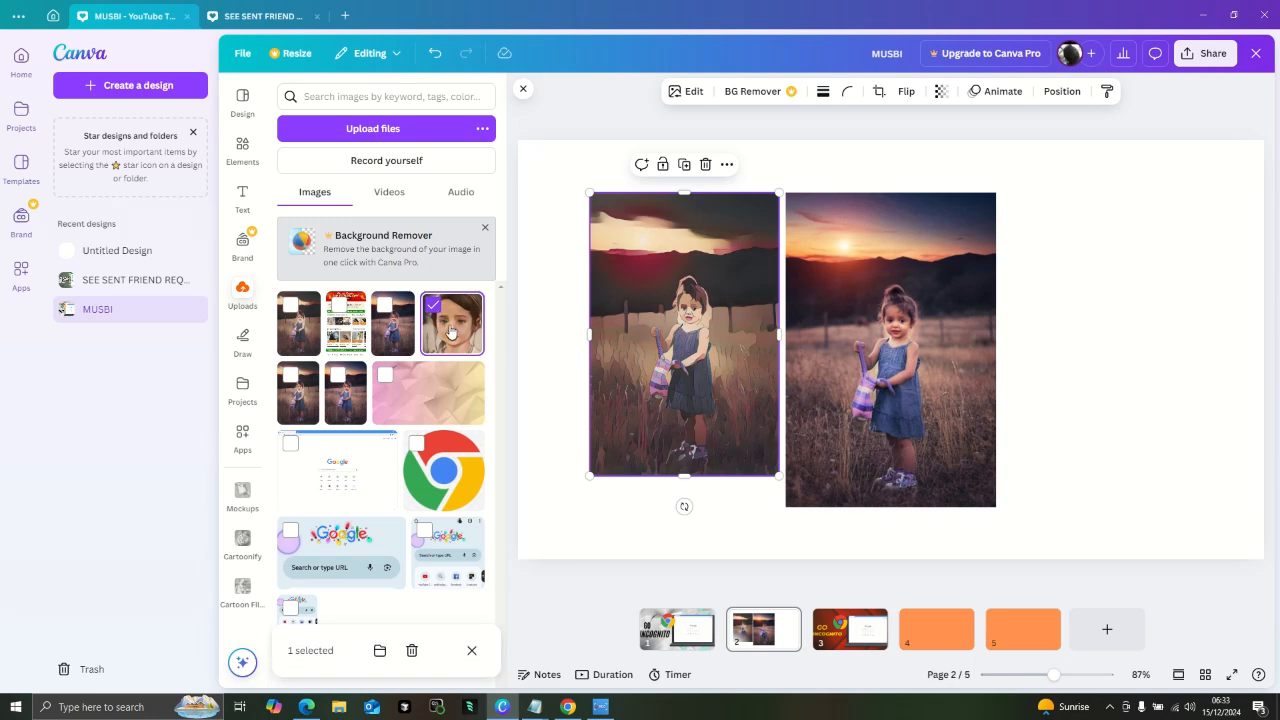
left_click(451, 333)
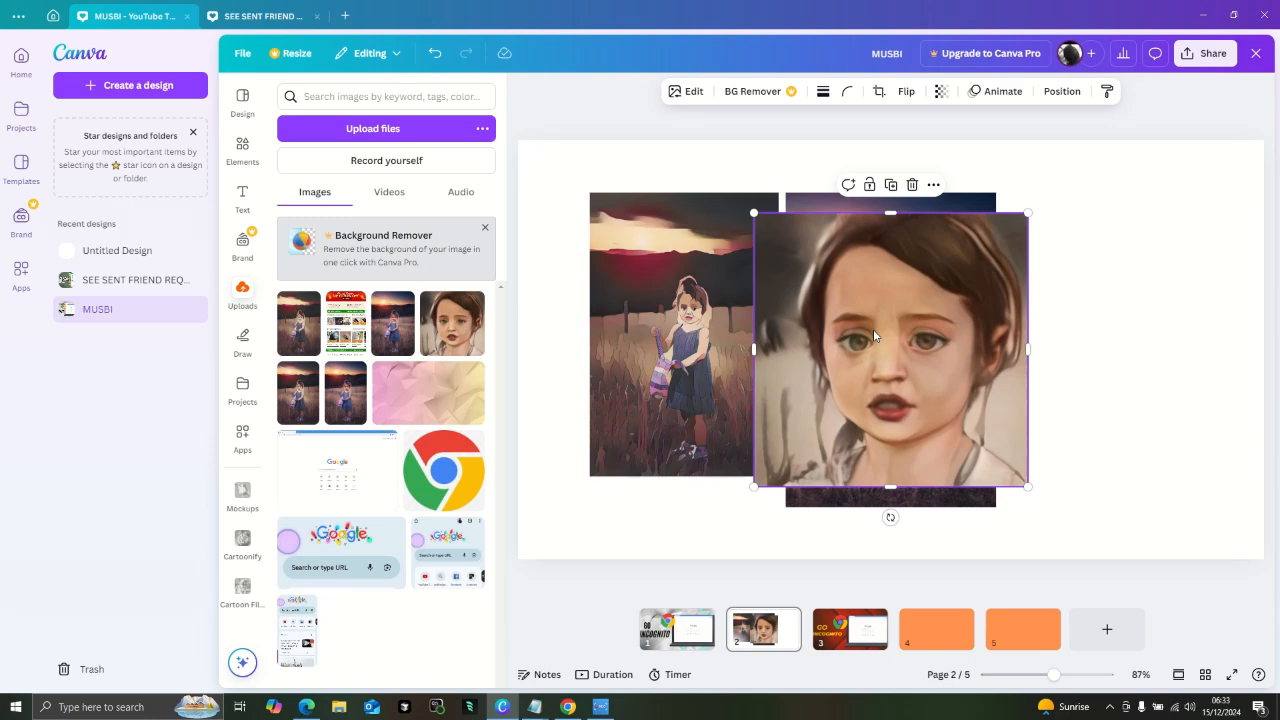
left_click_drag(873, 336, 1084, 295)
left_click(880, 395)
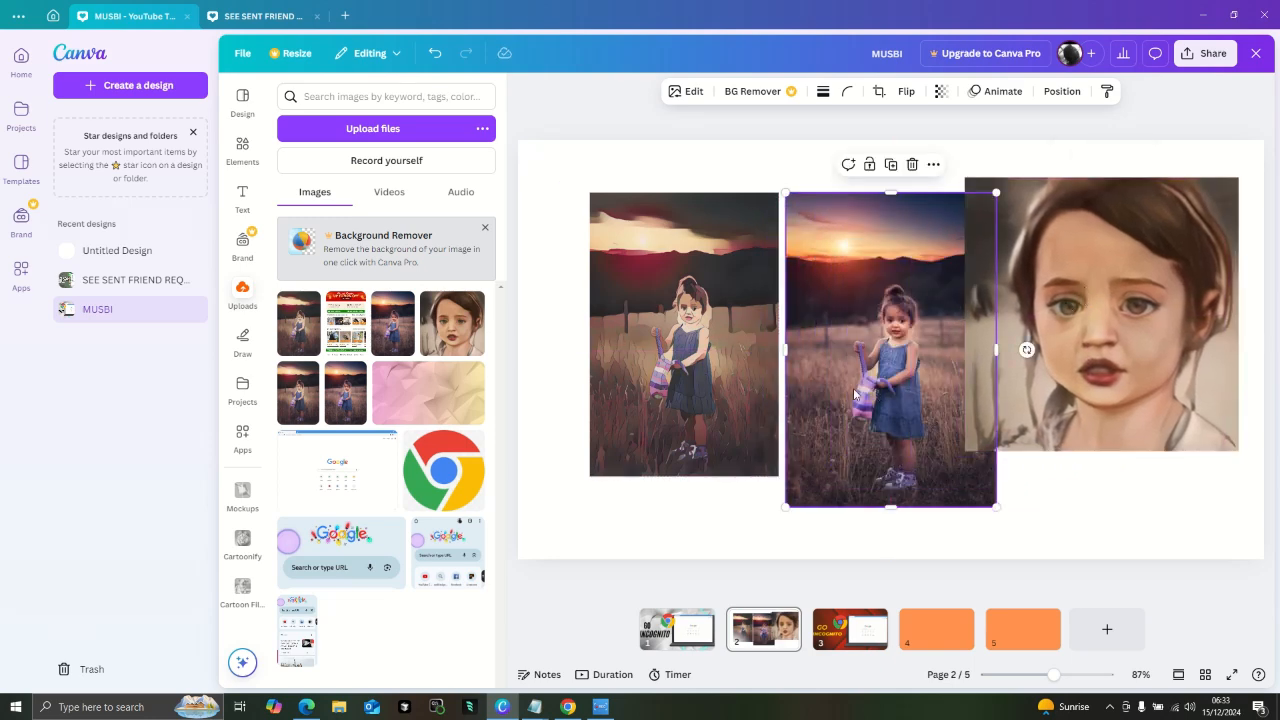
left_click(715, 444)
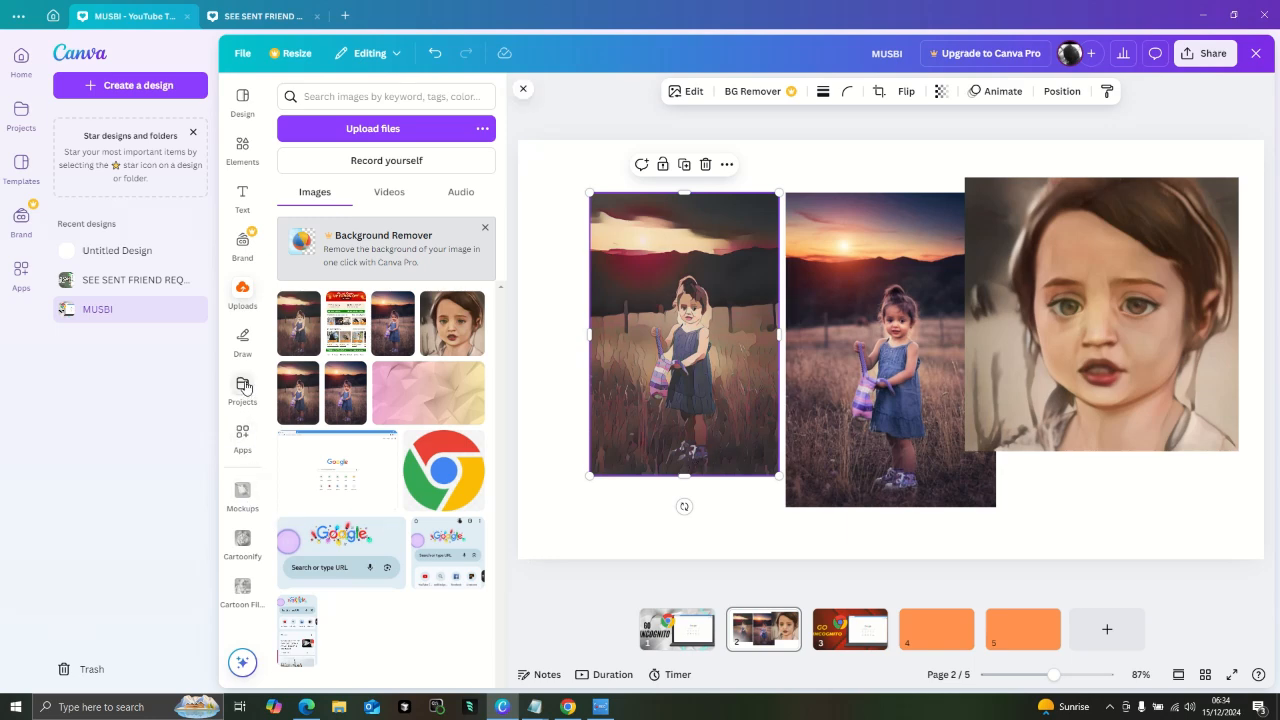
- Search the available apps for ANIME and choose the Animeify suggestion
left_click(242, 437)
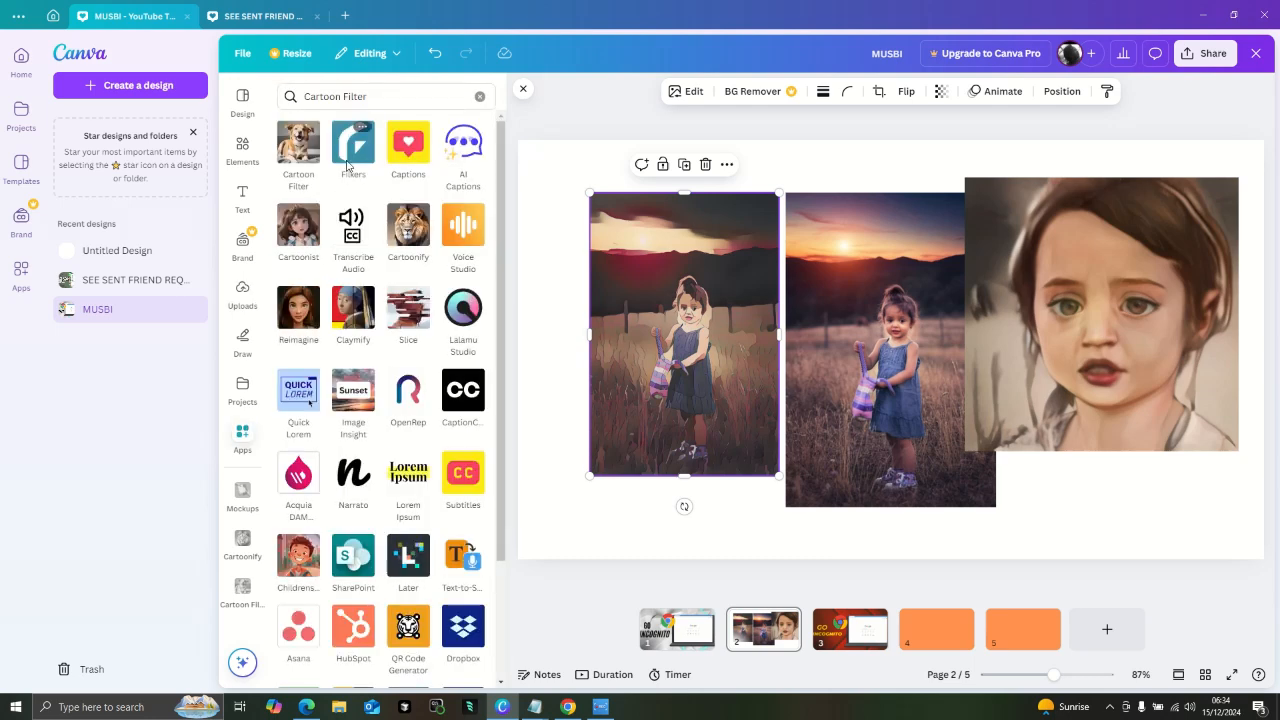
left_click(378, 96)
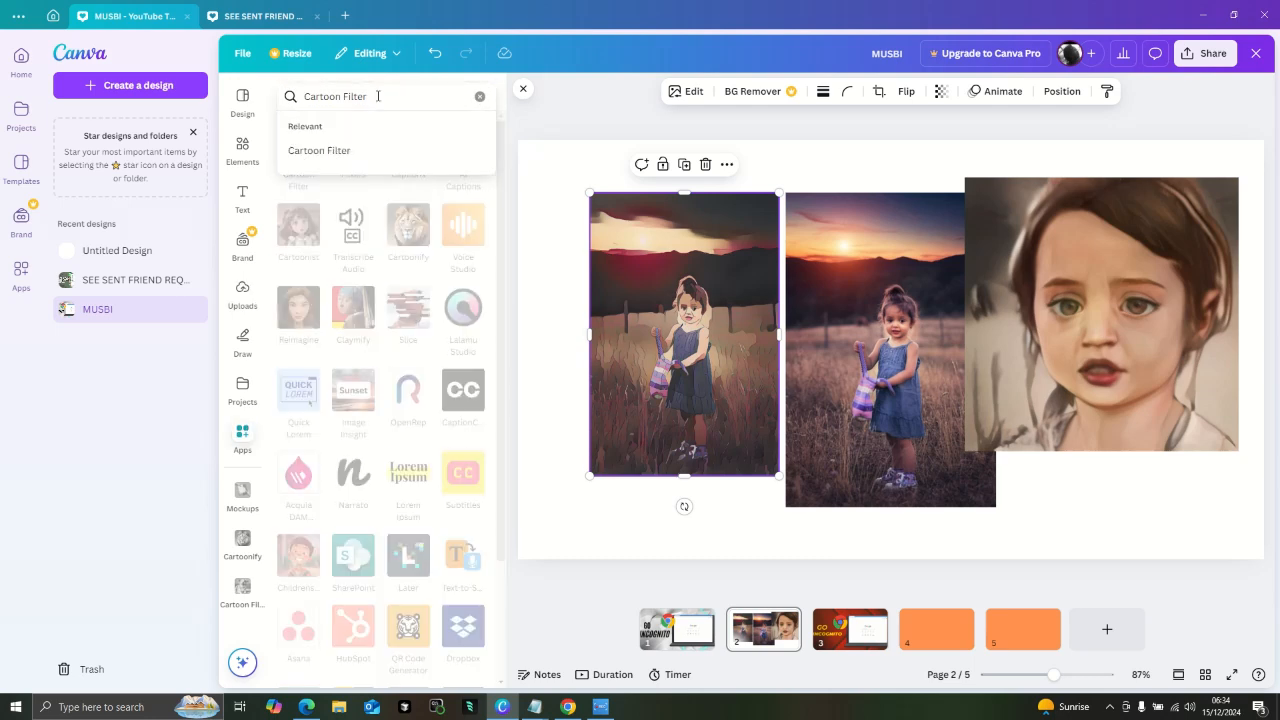
key("BackSpace")
key("BackSpace")
key("BackSpace")
key("BackSpace")
key("BackSpace")
key("BackSpace")
key("BackSpace")
key("BackSpace")
key("BackSpace")
key("BackSpace")
key("BackSpace")
key("BackSpace")
key("BackSpace")
key("BackSpace")
type("A")
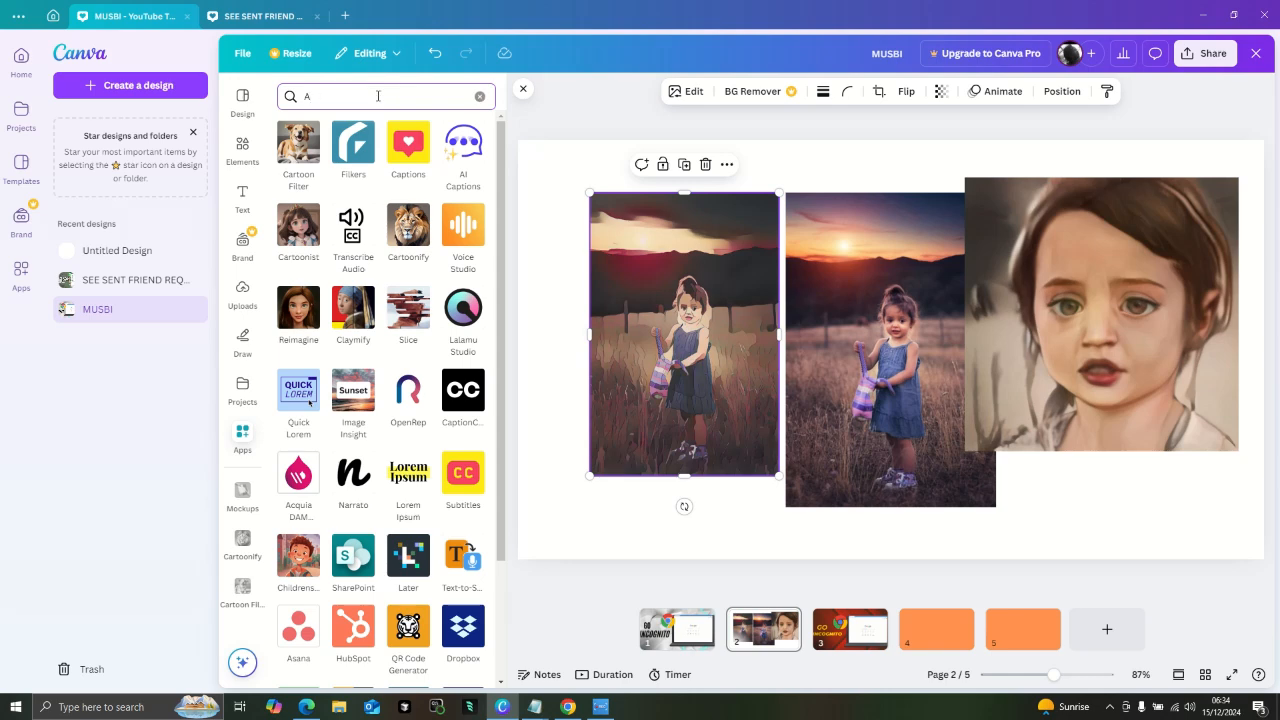
type("NIME")
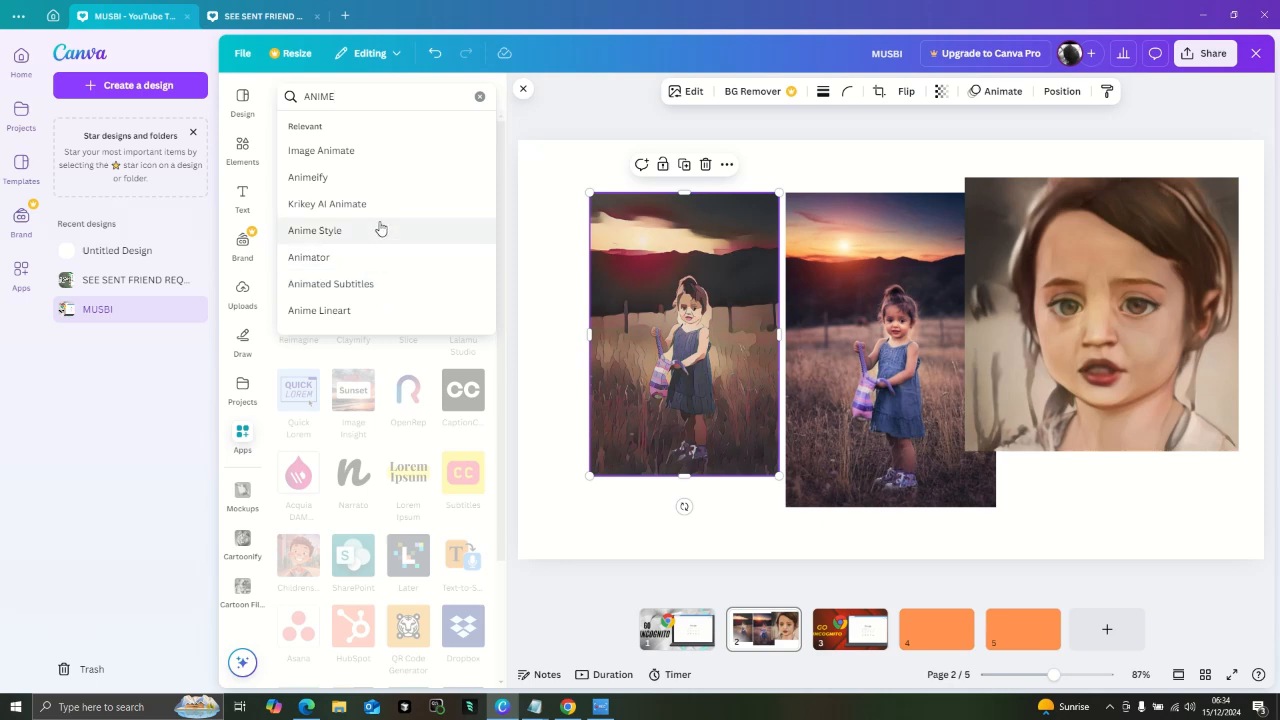
left_click(383, 180)
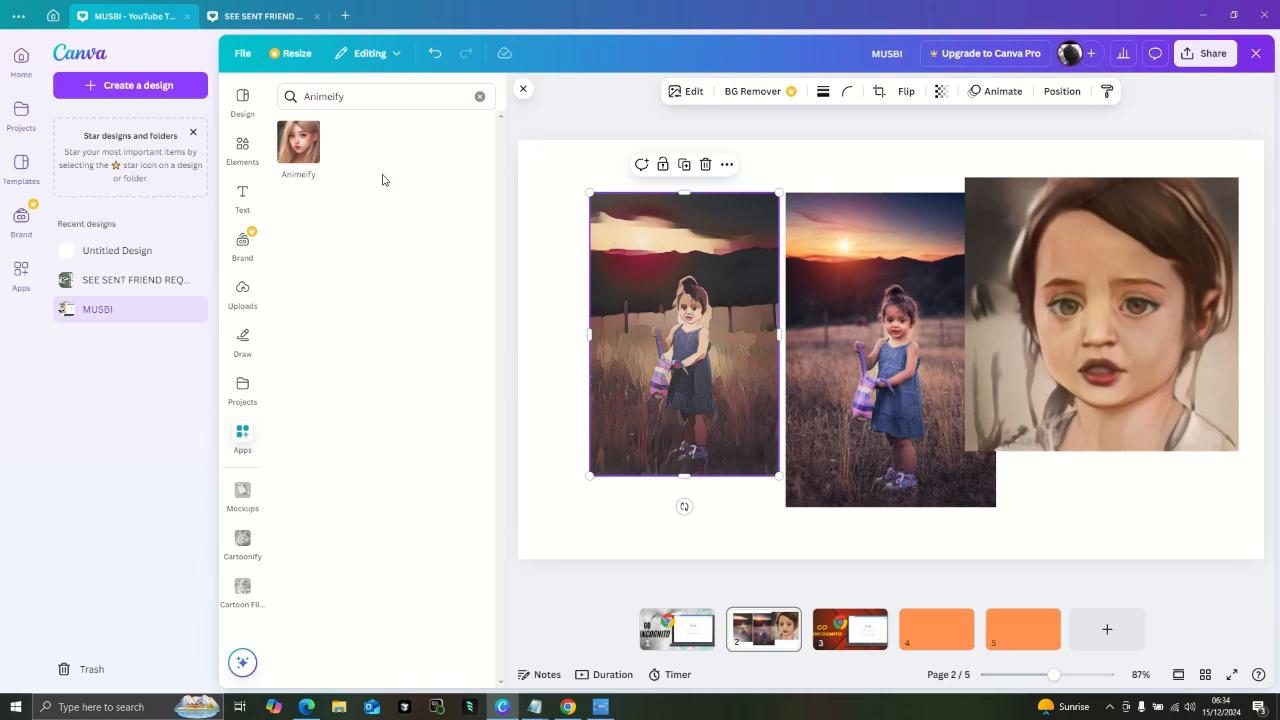
- Open the Animeify app and animeify and replace the selected cartoon picture to the left of the original photo
left_click(313, 153)
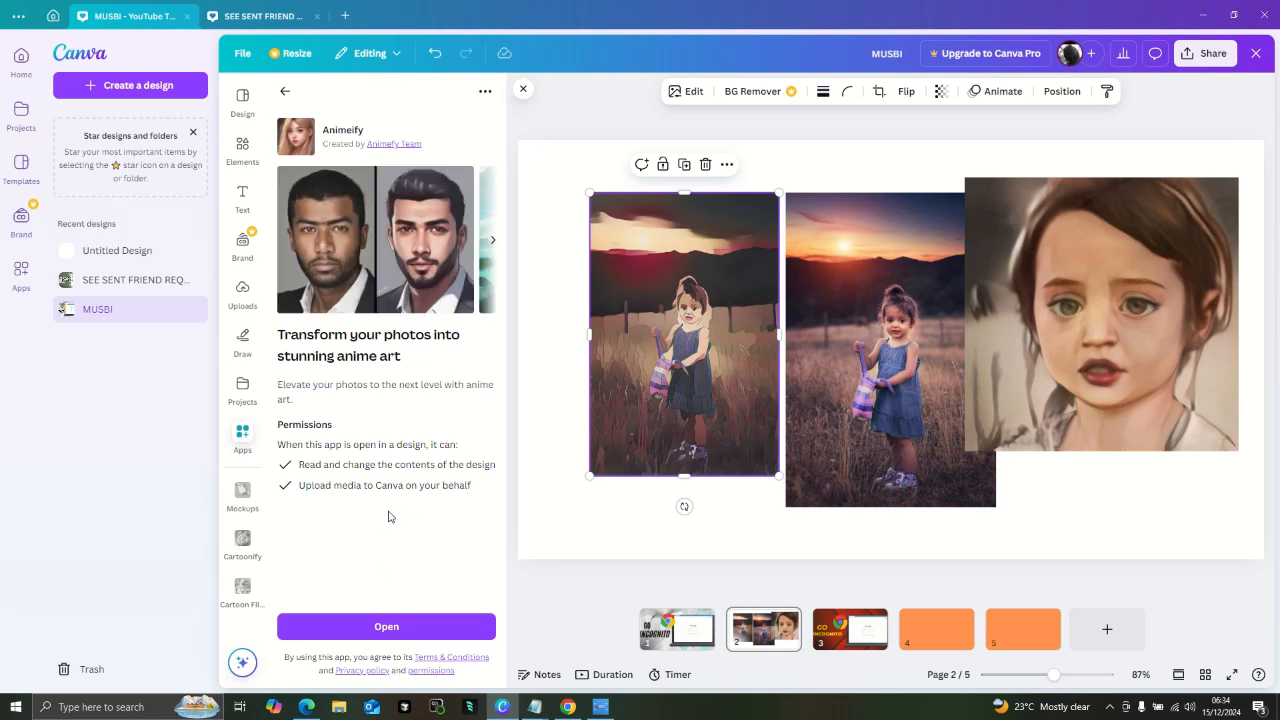
left_click(419, 626)
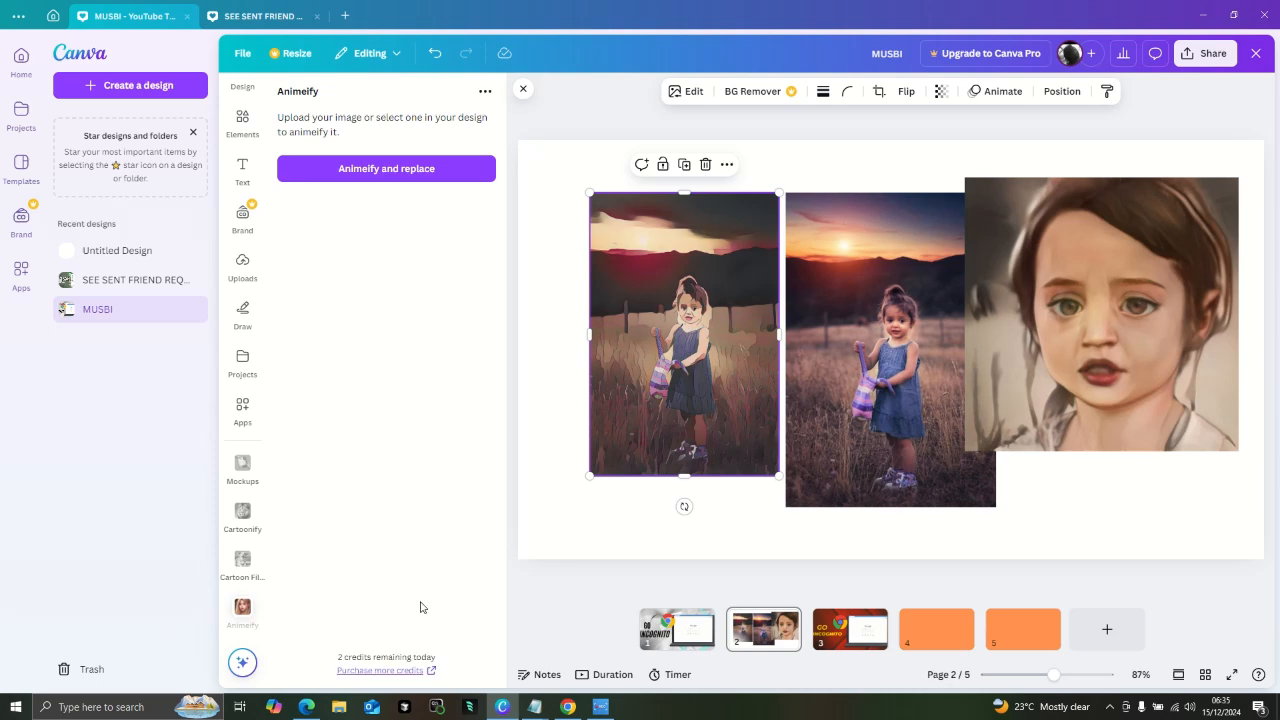
left_click(412, 172)
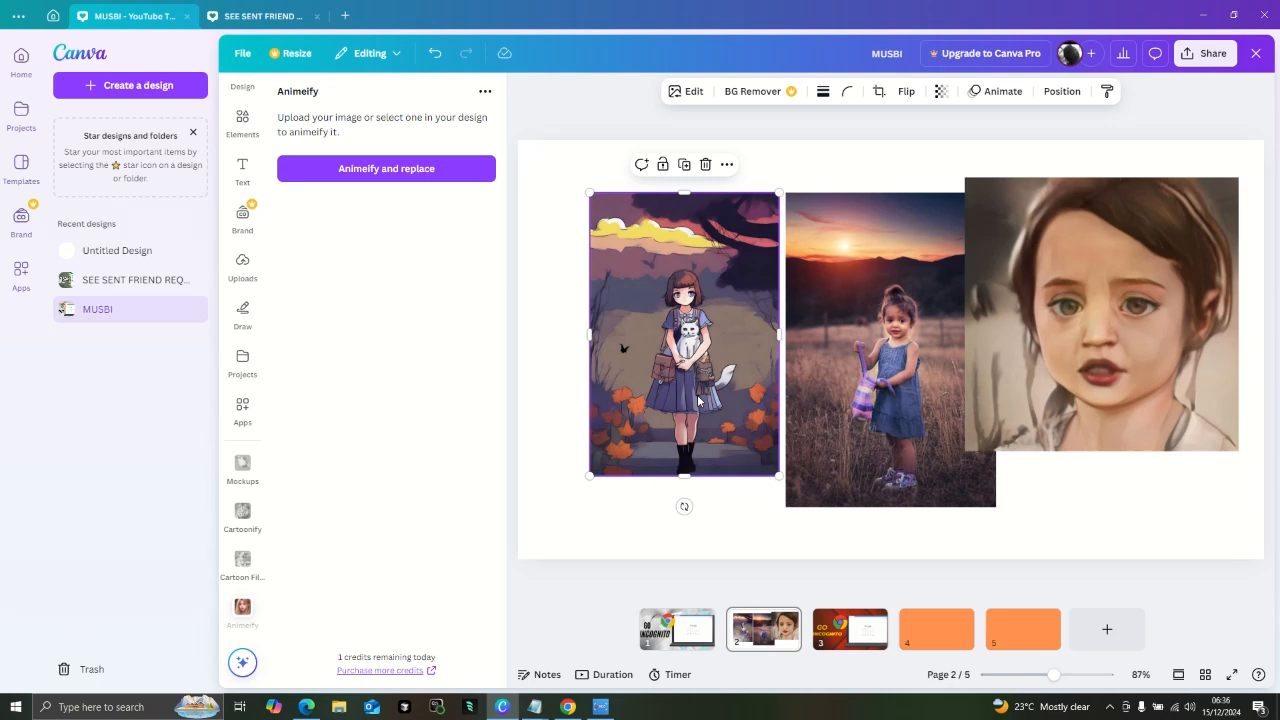
- Move the painted portrait clear of the original photo's right edge and shift the anime picture slightly left and down
left_click(1073, 397)
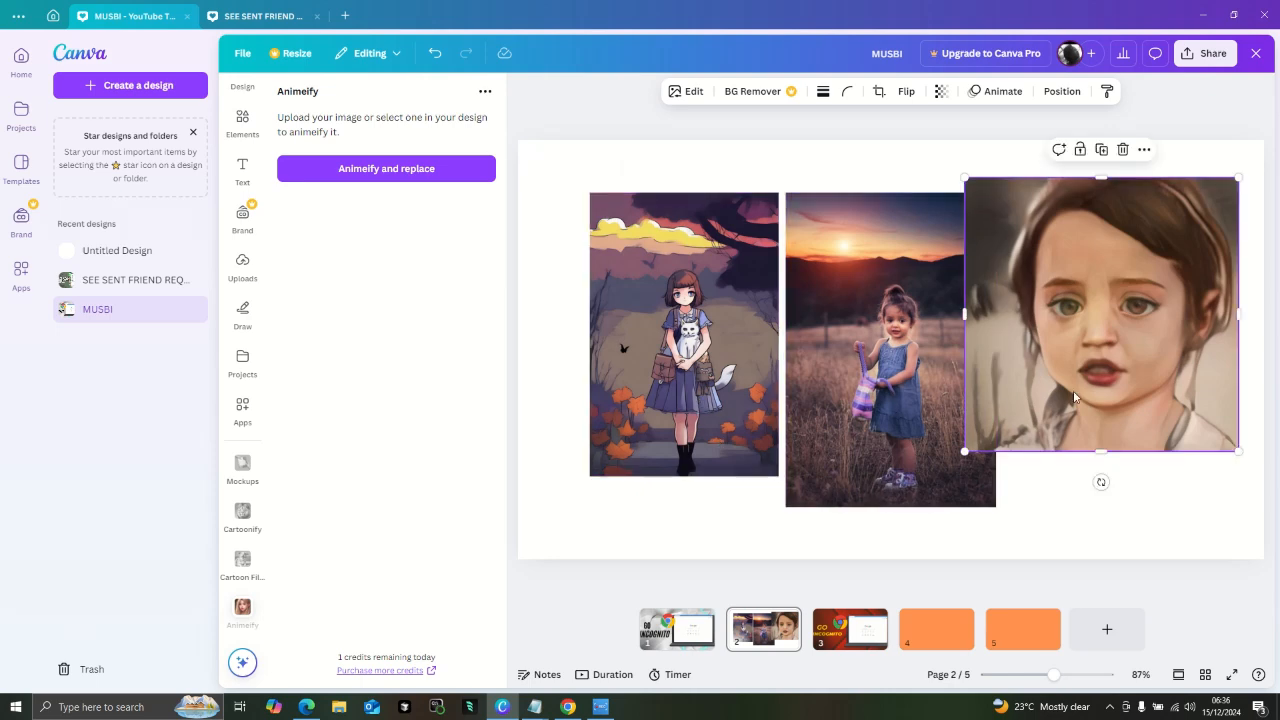
left_click_drag(1073, 397, 1105, 407)
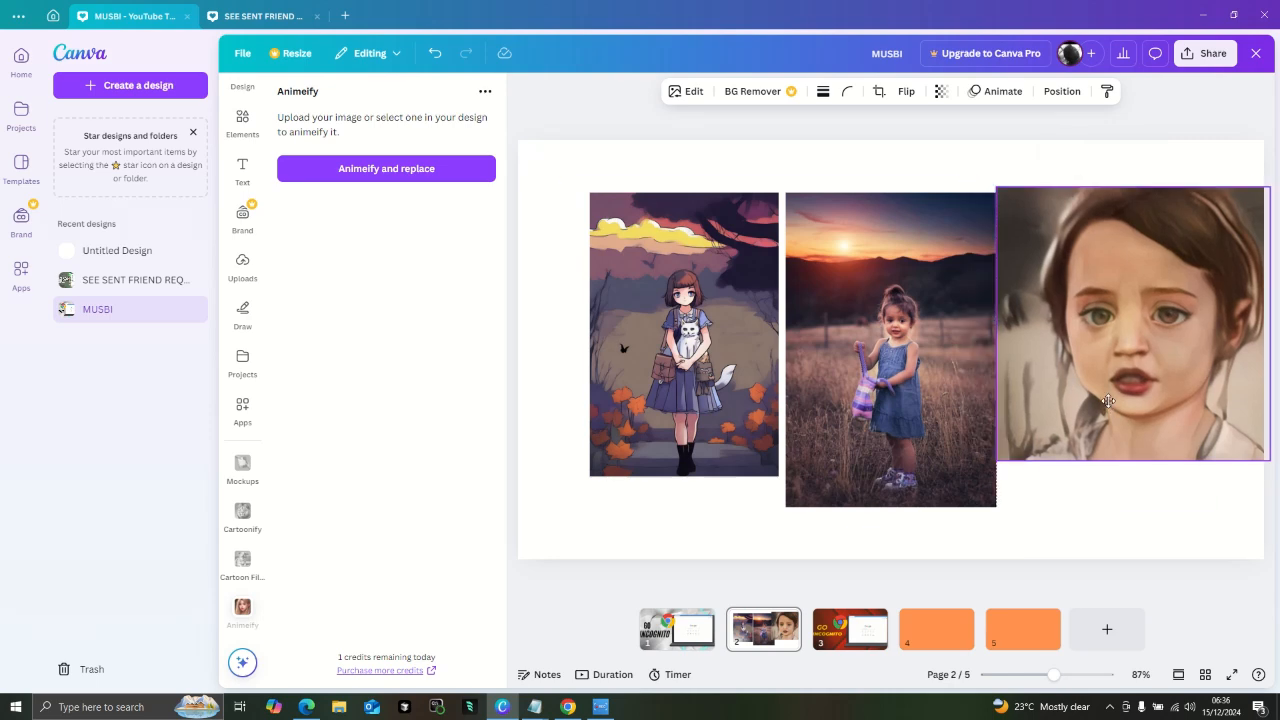
right_click(684, 392)
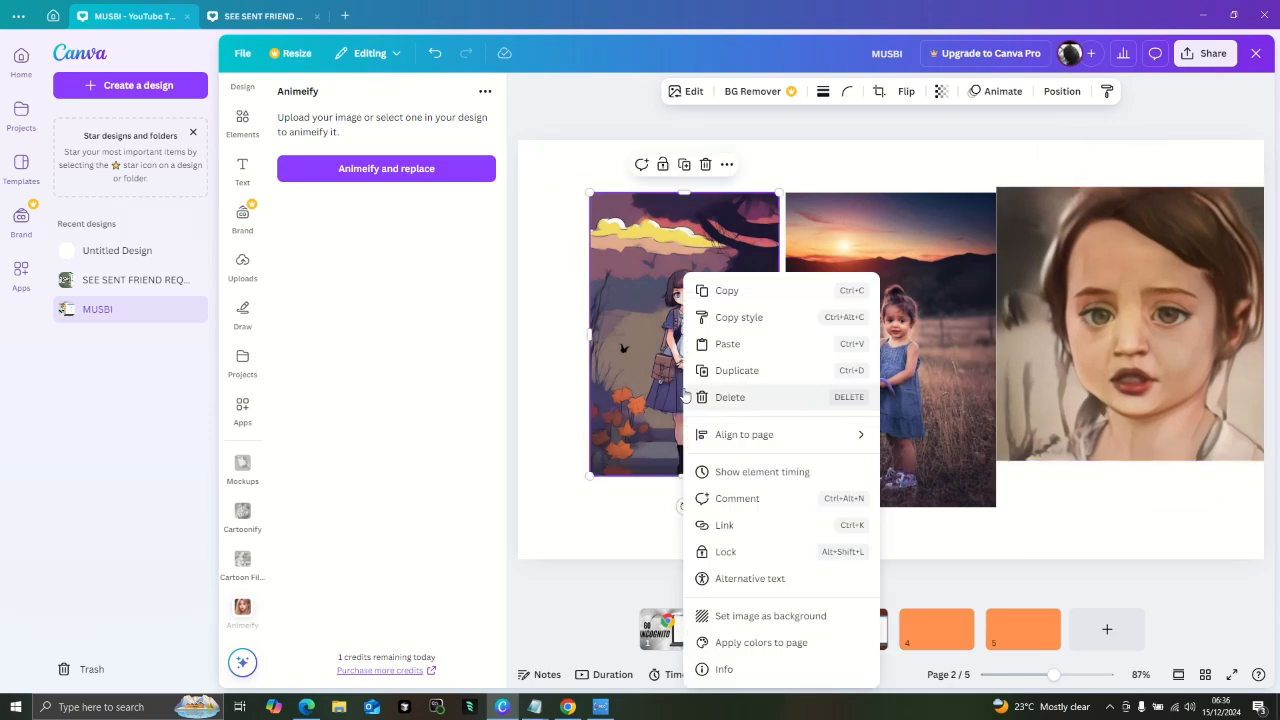
left_click(642, 396)
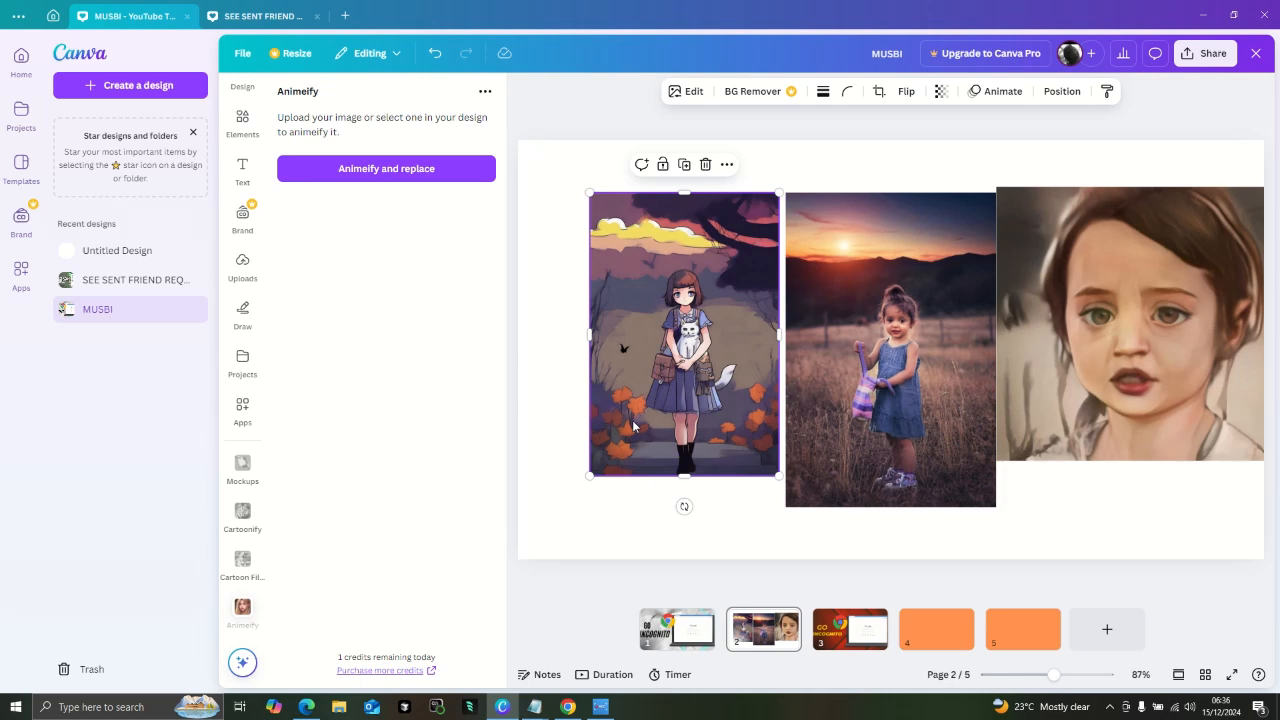
left_click_drag(632, 420, 623, 442)
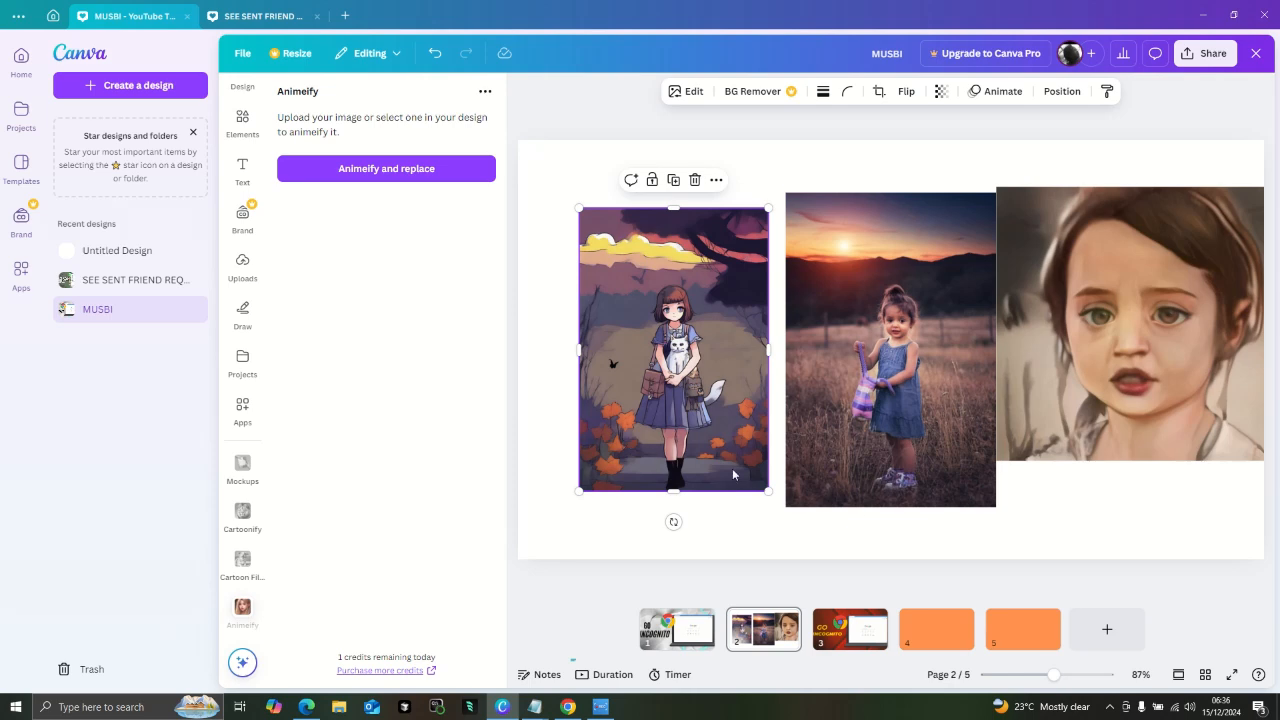
- Add a new page at the end, switch to blank page 4, and search the apps for Image Animate
left_click(1118, 621)
left_click(919, 634)
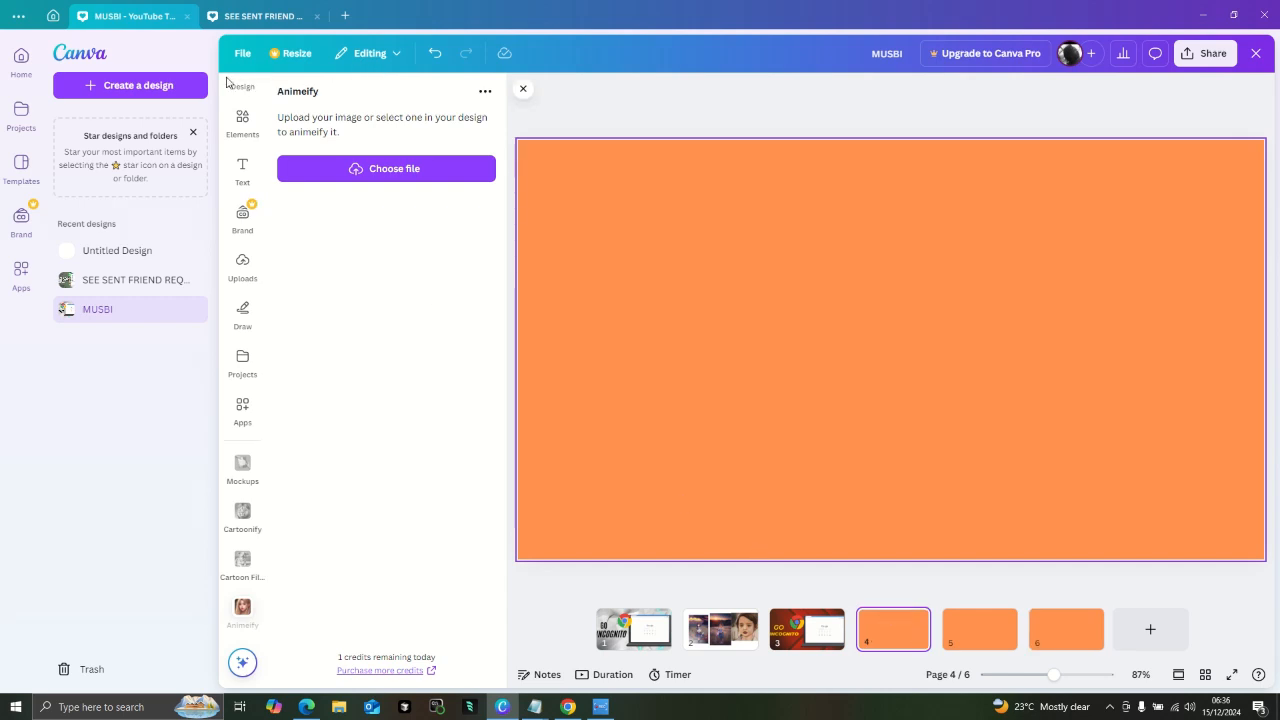
left_click(255, 417)
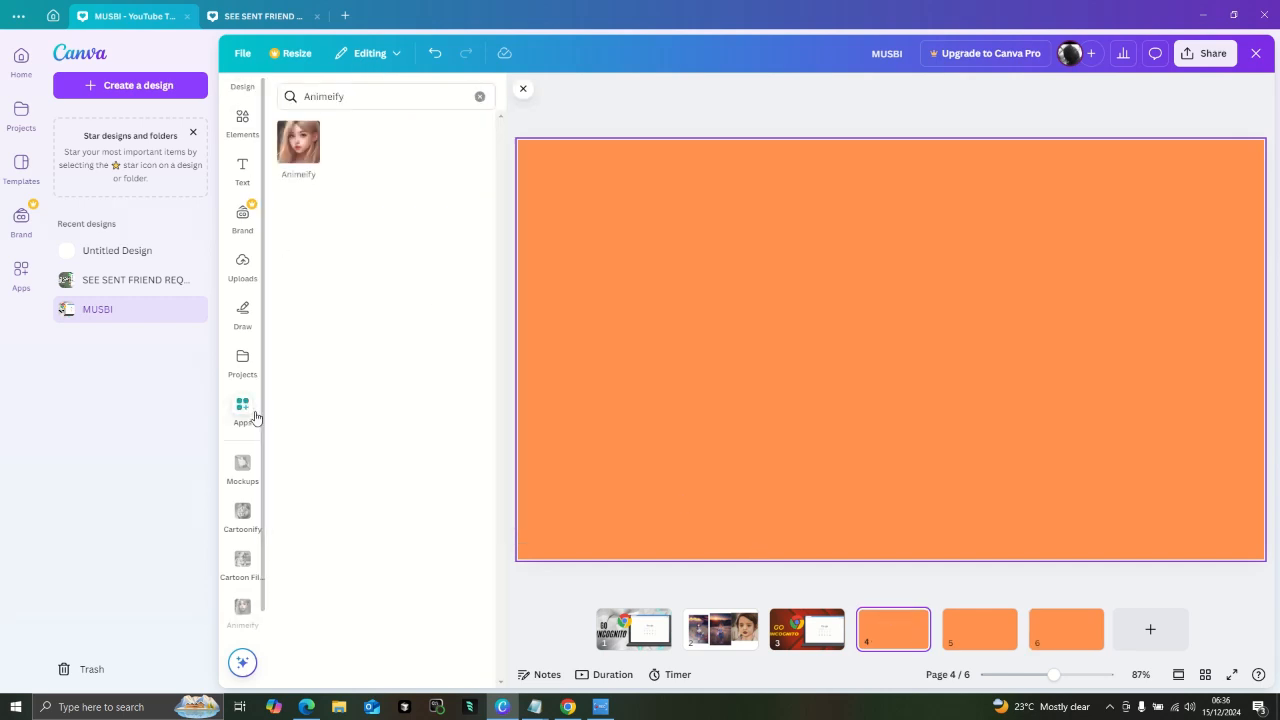
left_click(373, 96)
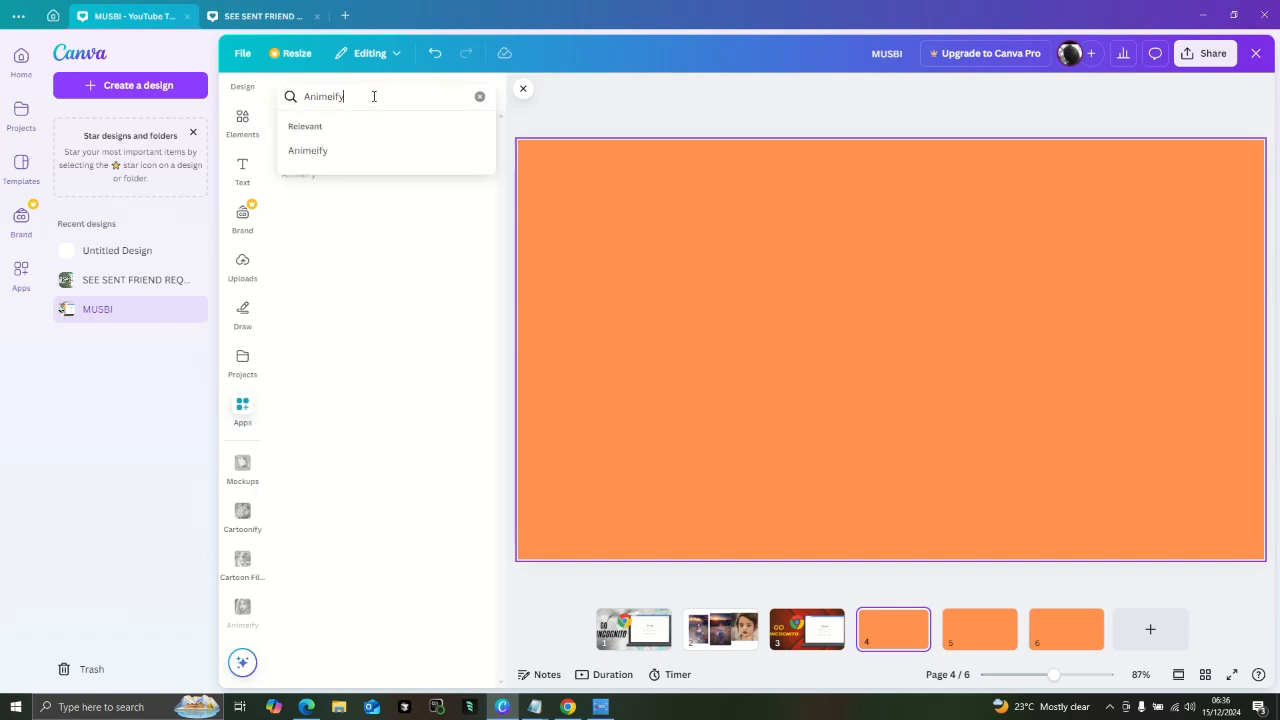
key("BackSpace")
key("BackSpace")
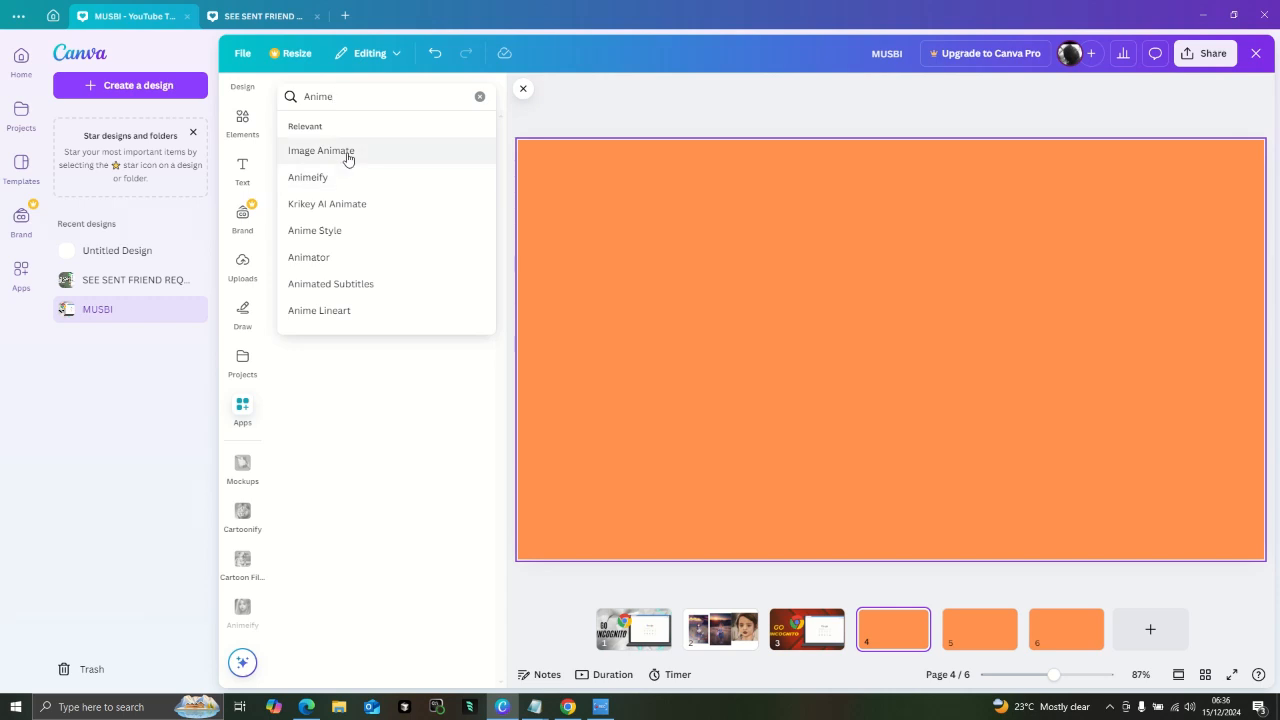
left_click(347, 151)
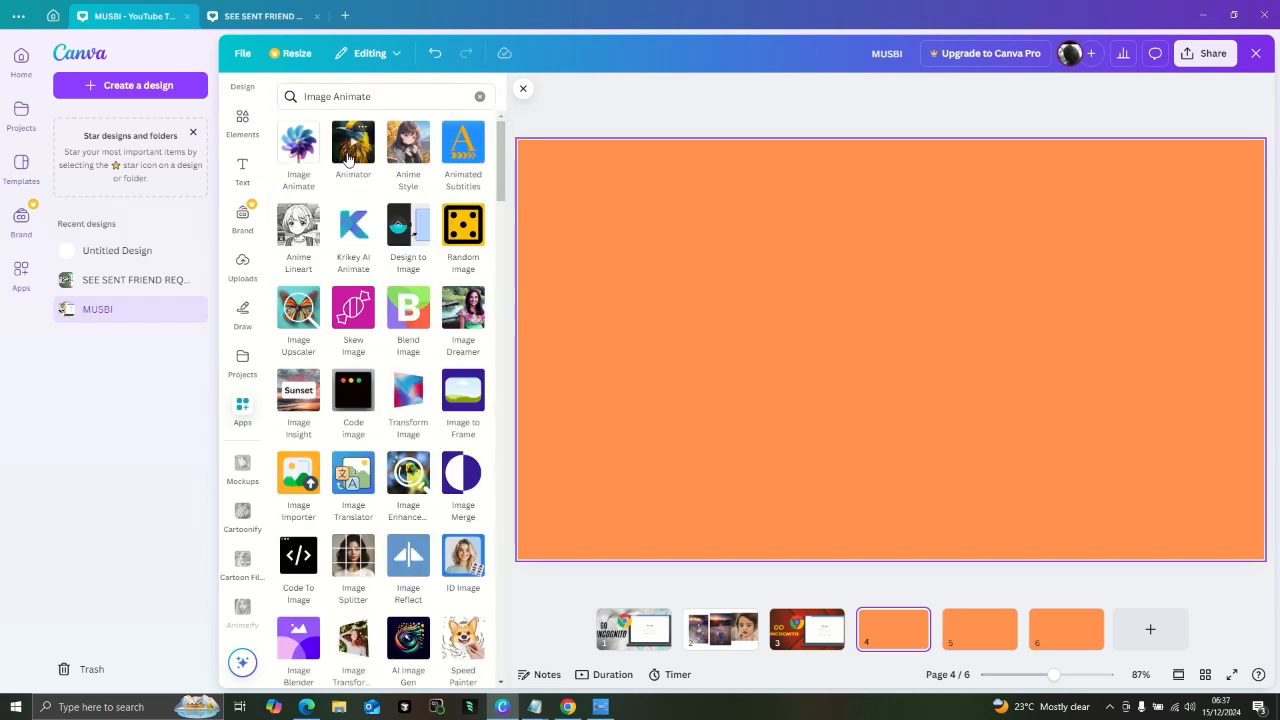
- Open the Anime Lineart app and generate line art from the description "A GIRL WALKING THROUGH THE FIELDS"
left_click(309, 231)
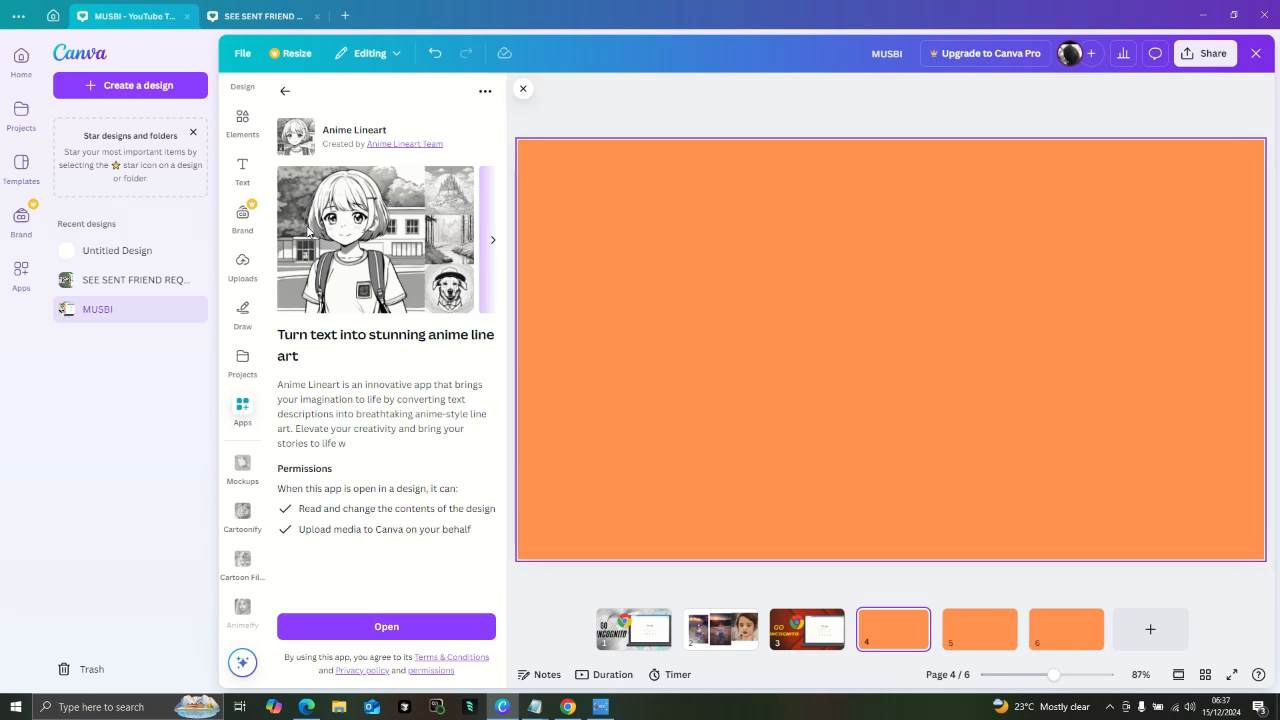
left_click(381, 624)
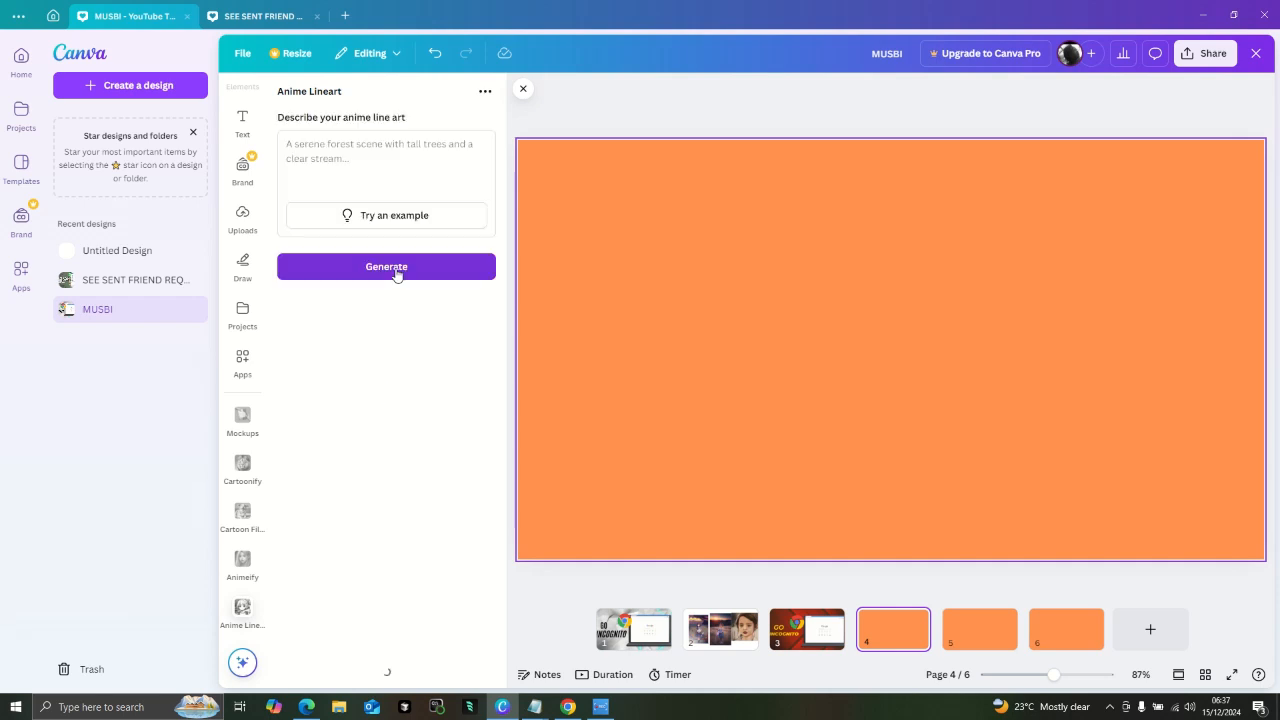
left_click(378, 154)
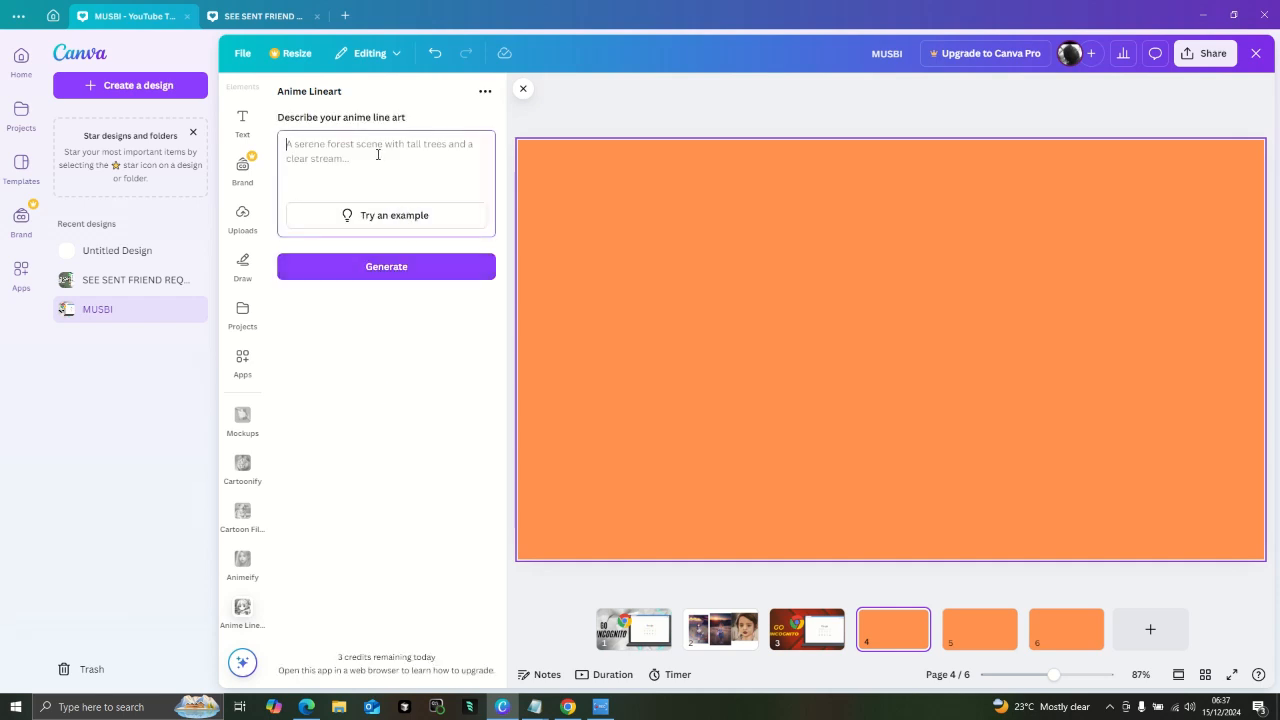
type("A GIRL")
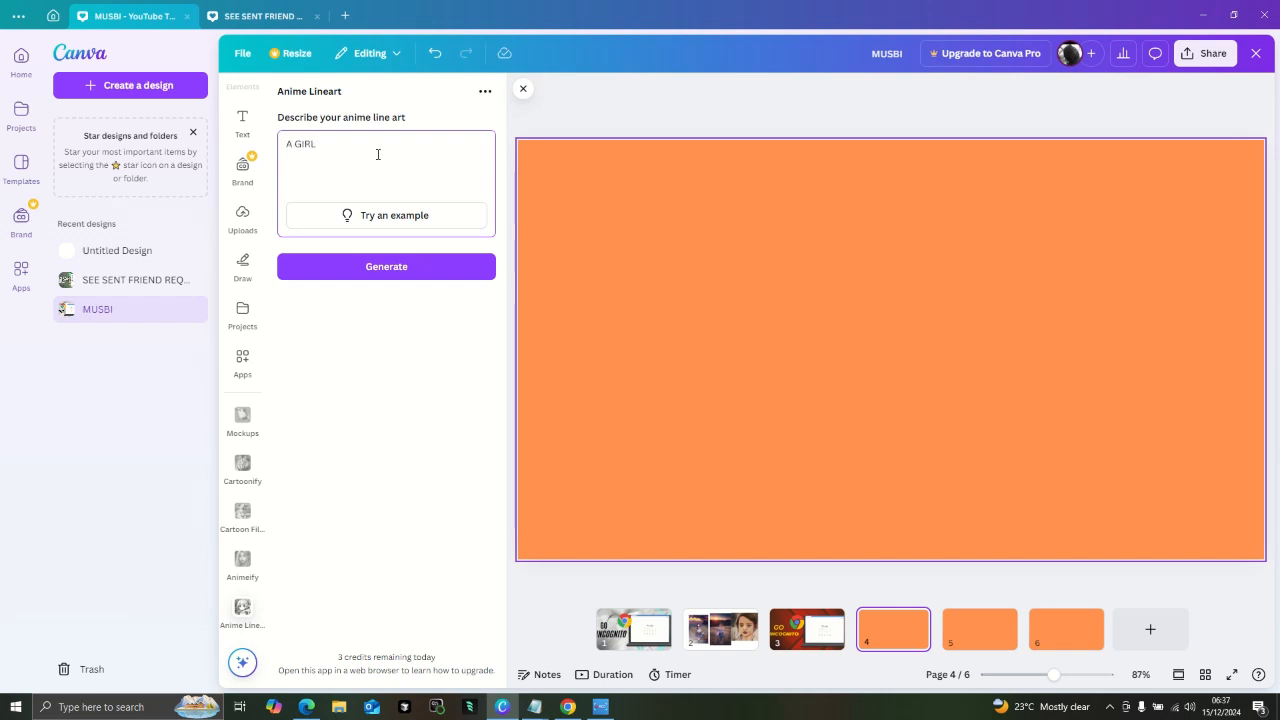
type(" WALKING THROUGH THE FIELDS")
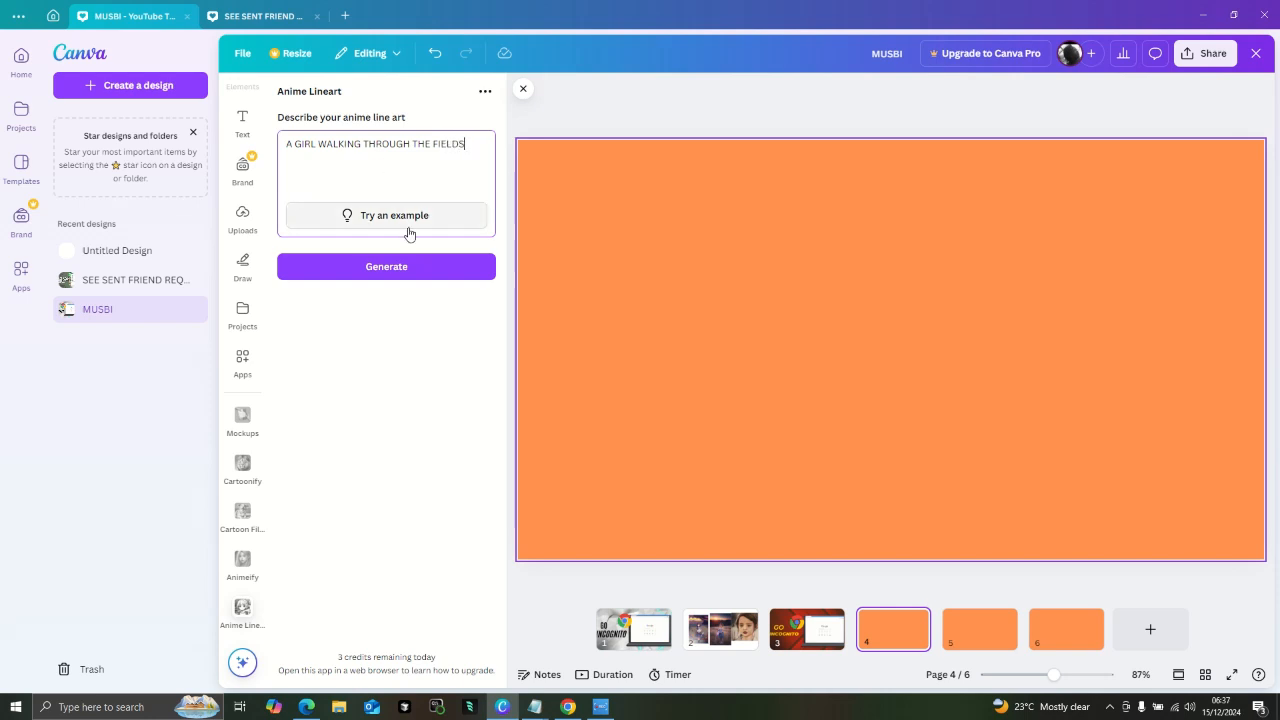
left_click(417, 266)
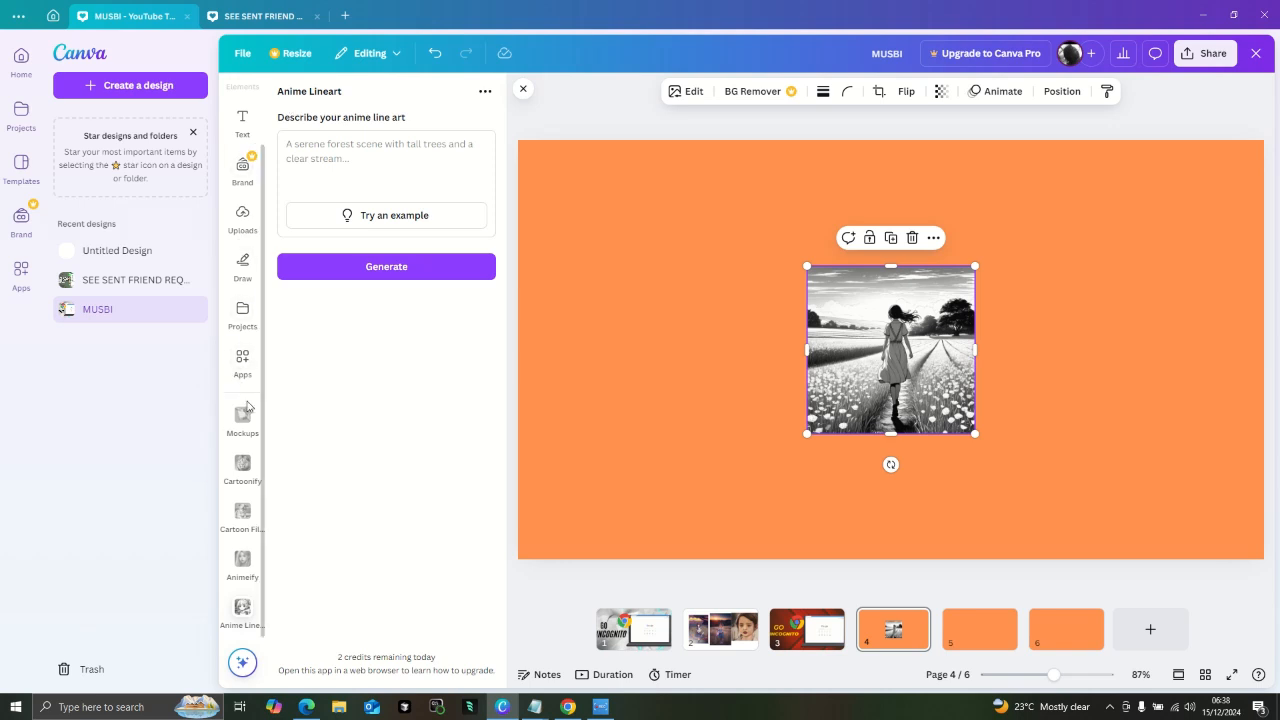
- Search the available apps for CARTOON to see the suggested cartoon apps
left_click(241, 358)
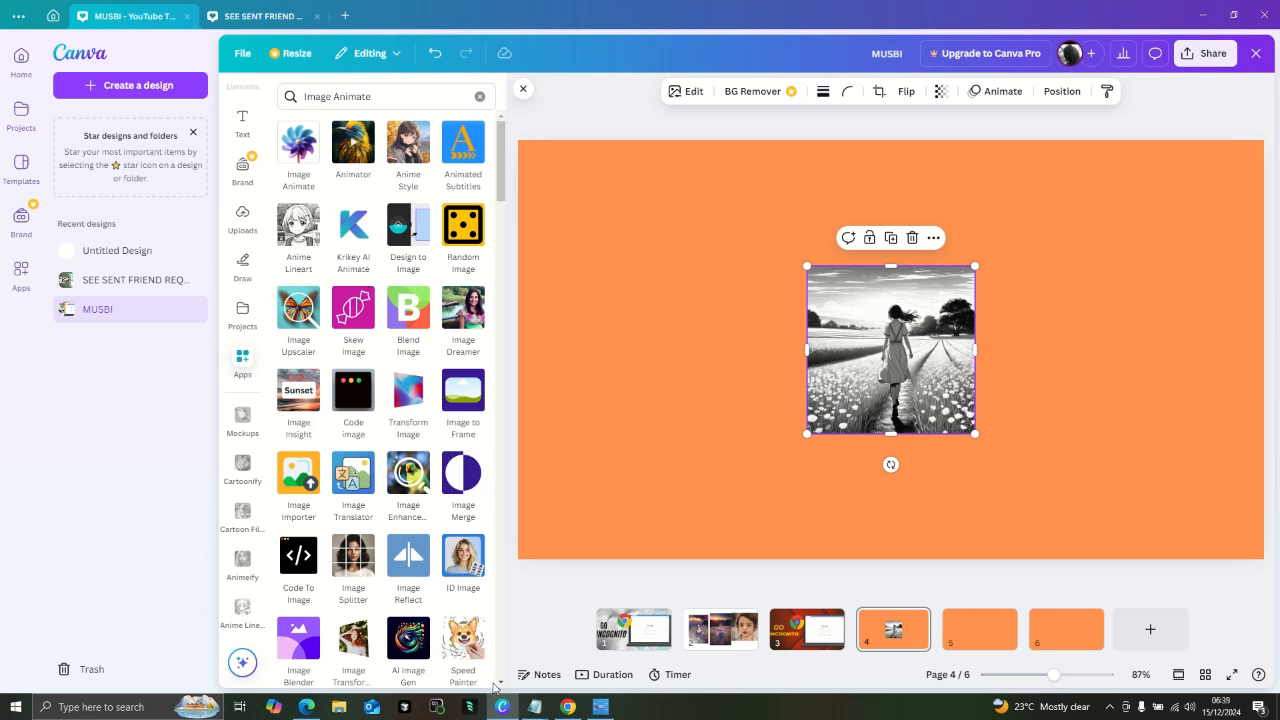
left_click(370, 96)
key("BackSpace")
key("BackSpace")
key("BackSpace")
key("BackSpace")
key("BackSpace")
key("BackSpace")
key("BackSpace")
key("BackSpace")
key("BackSpace")
key("BackSpace")
key("BackSpace")
key("BackSpace")
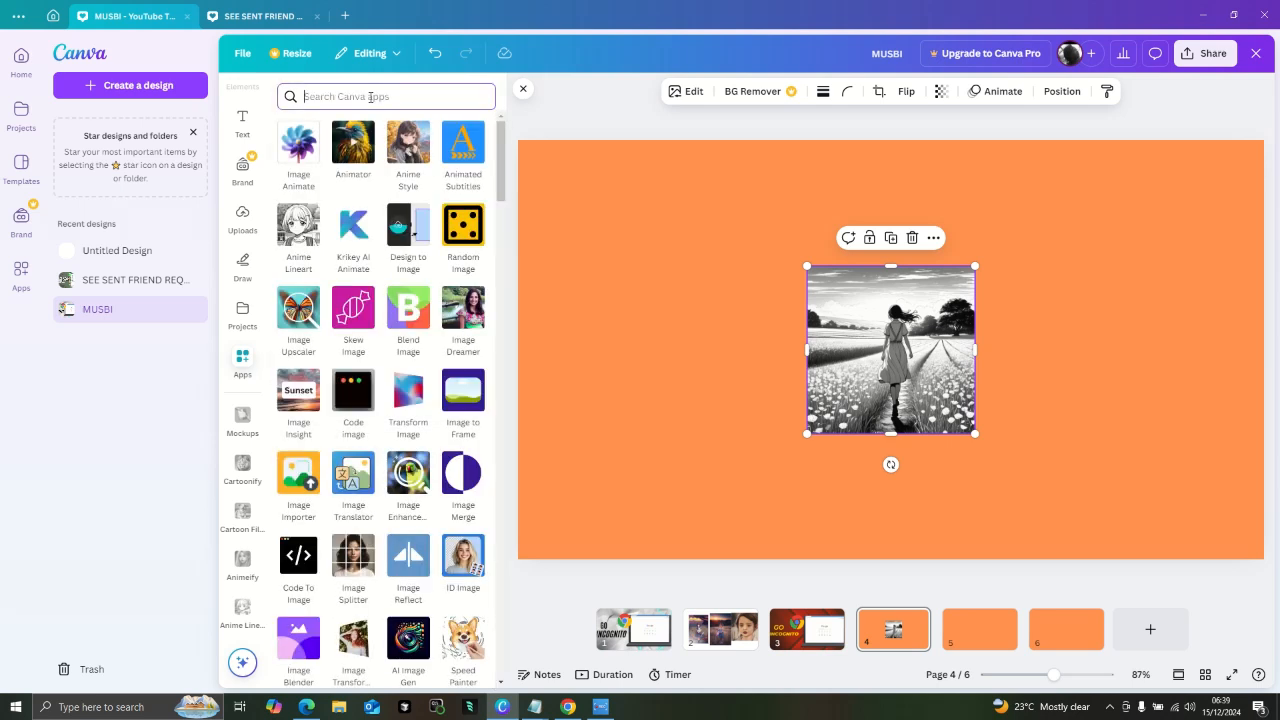
type("CARTOO")
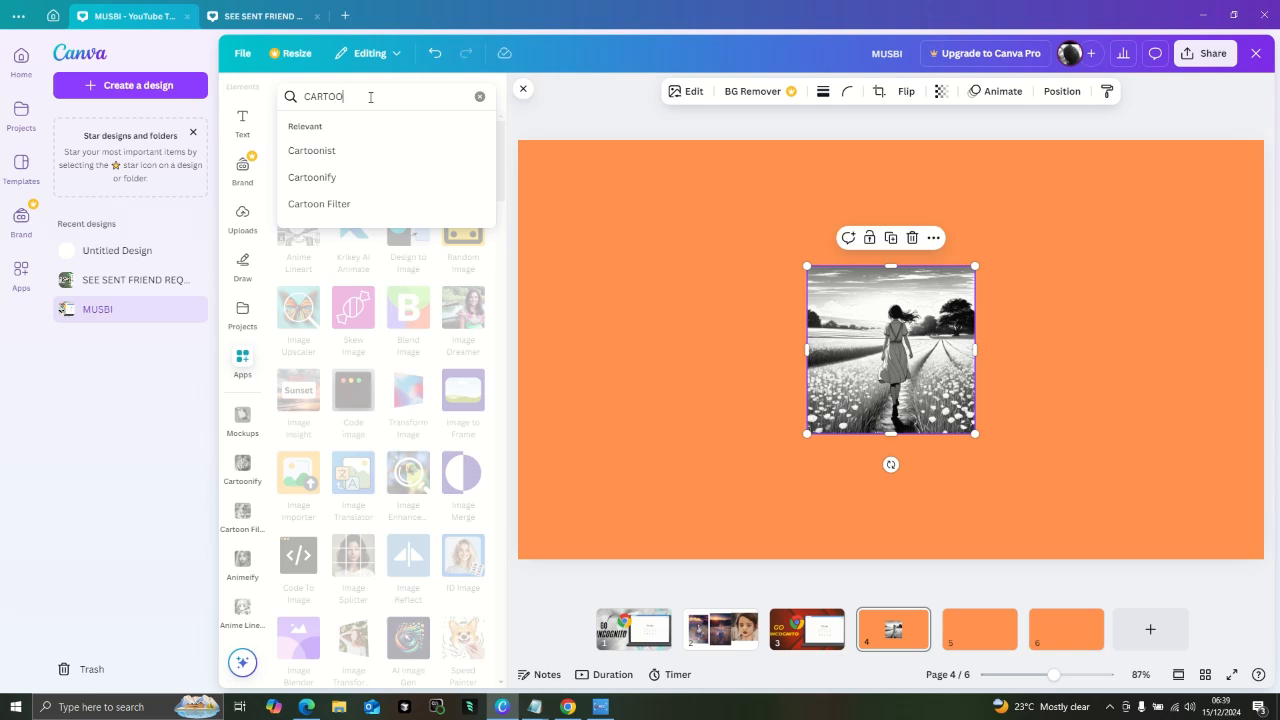
type("N")
- Replace the app search term with ANIM to see the suggested anime apps
key("BackSpace")
key("BackSpace")
key("BackSpace")
key("BackSpace")
key("BackSpace")
key("BackSpace")
key("BackSpace")
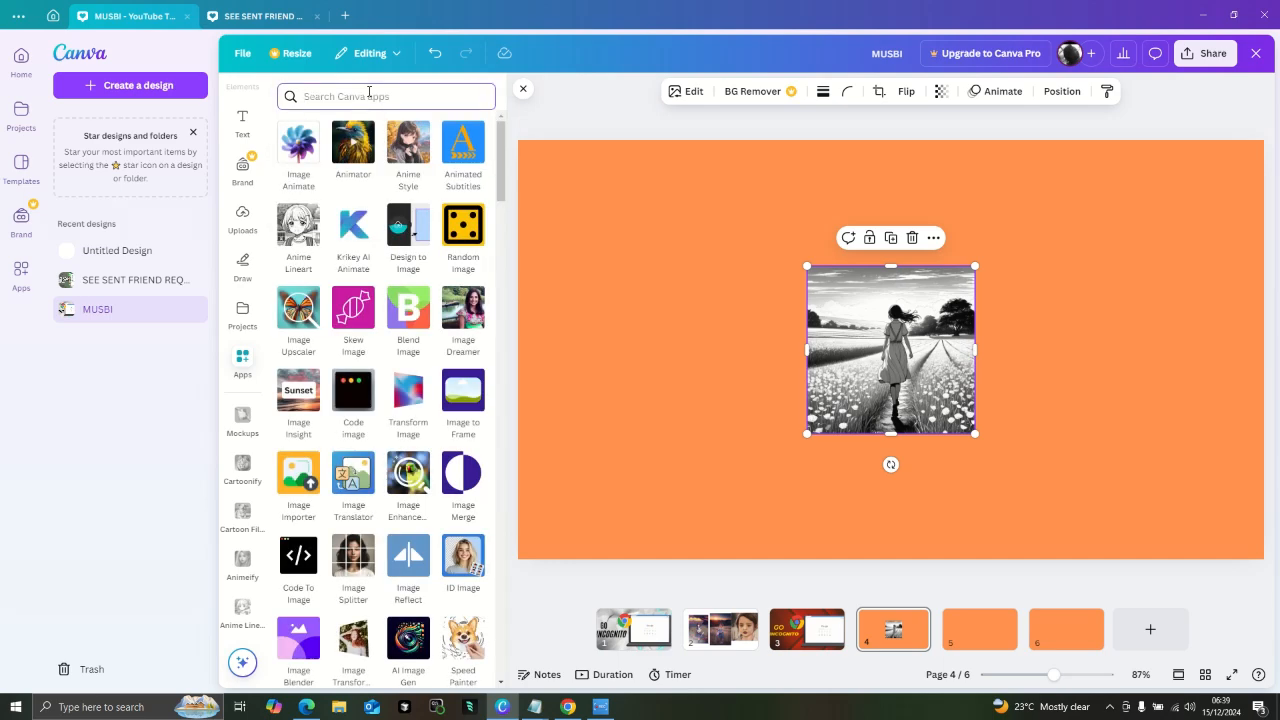
type("ANIM")
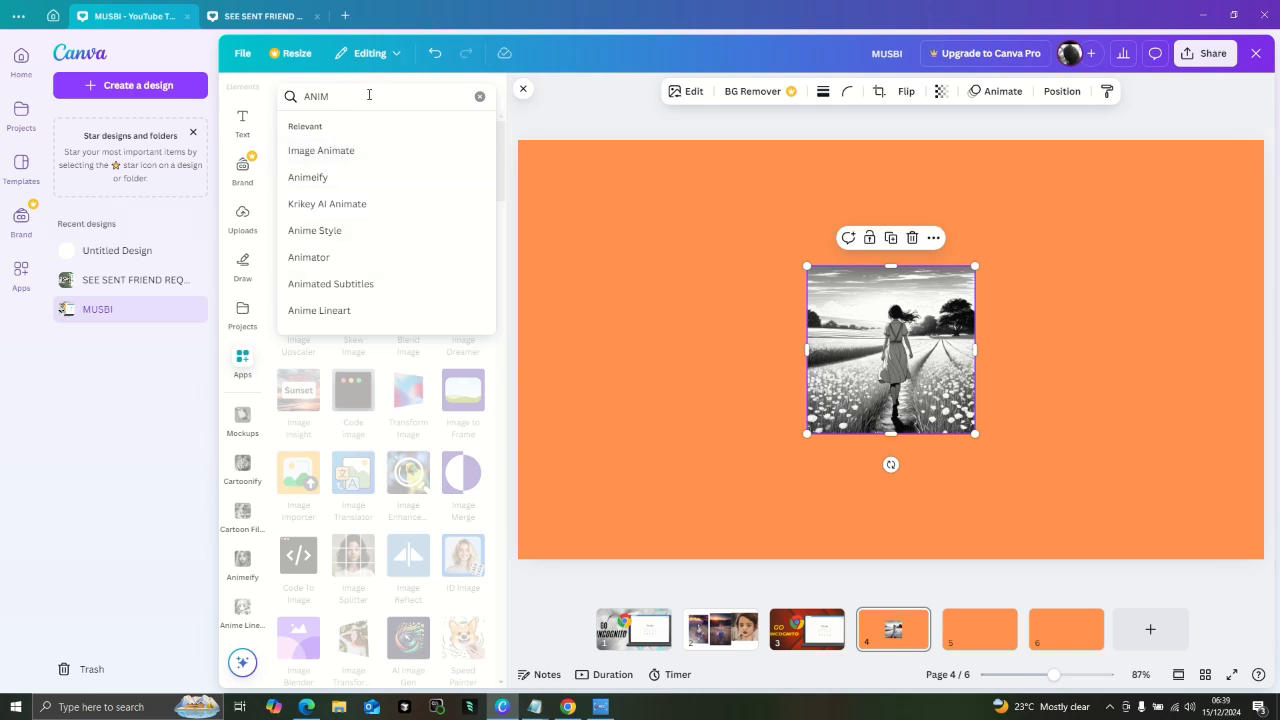
- Search the apps for SKETCH to see the suggested sketch apps, and clear the search
key("BackSpace")
key("BackSpace")
key("BackSpace")
key("BackSpace")
type("SKE")
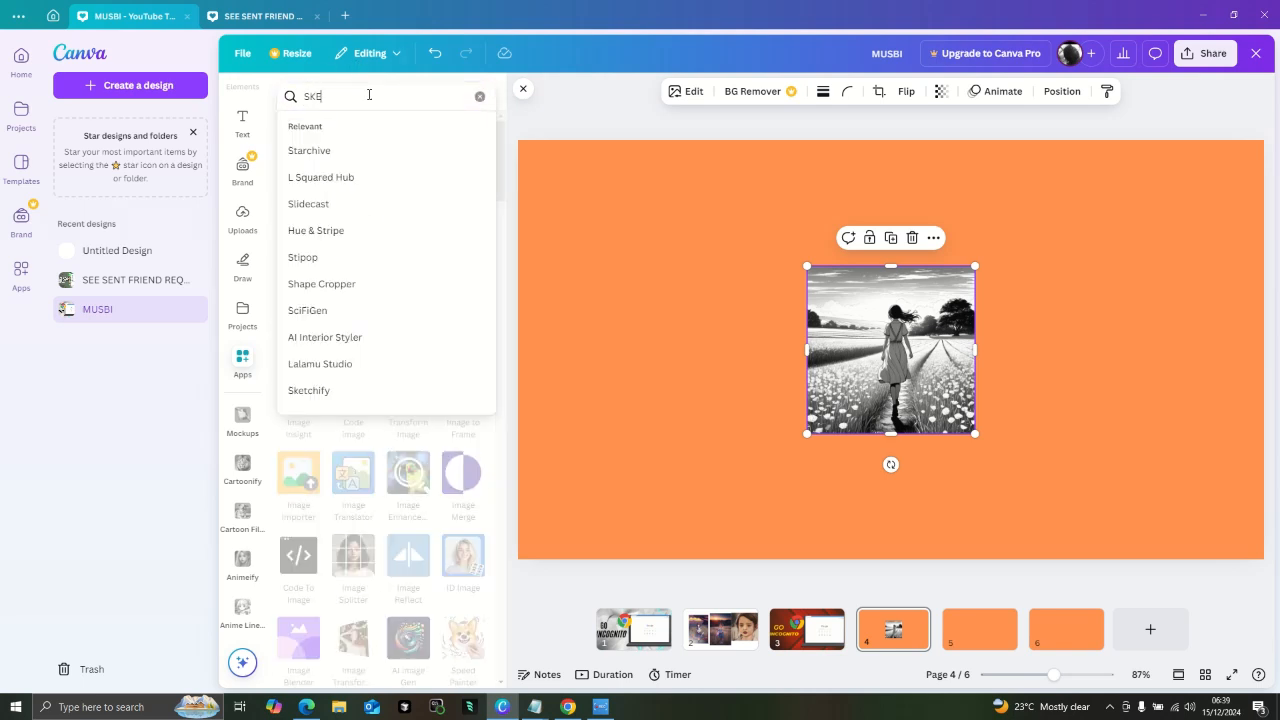
type("TCH")
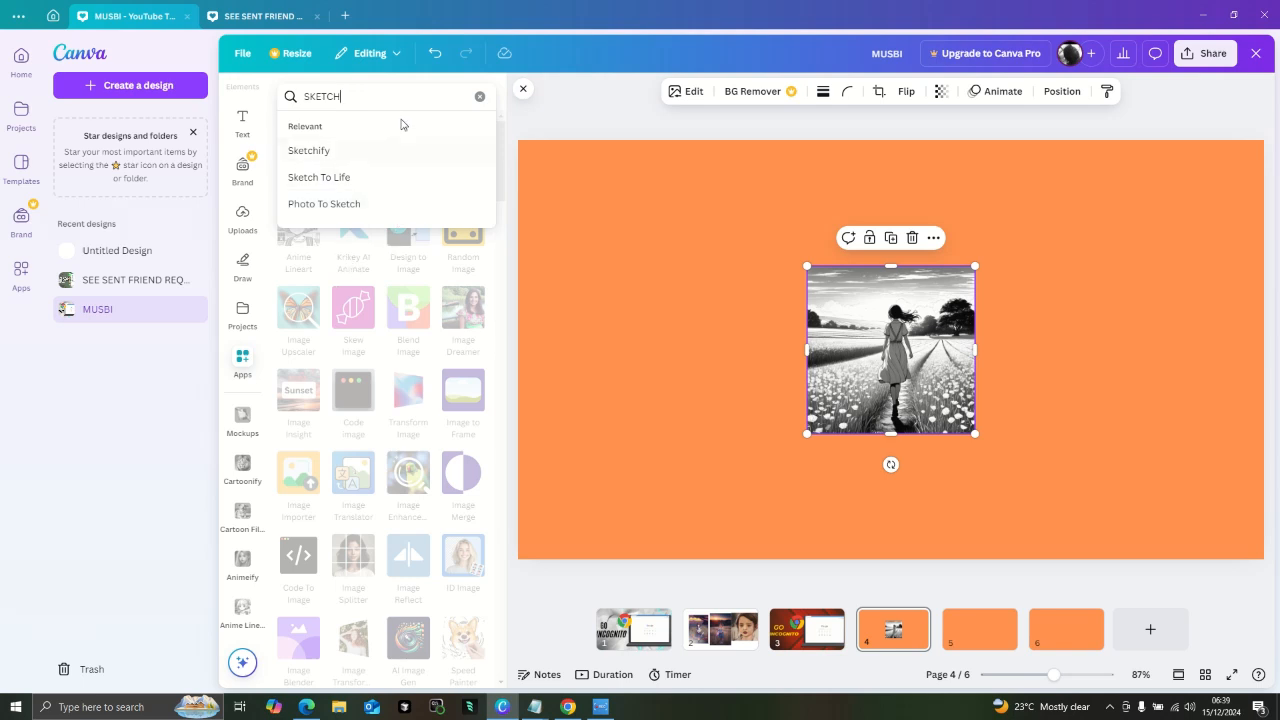
key("BackSpace")
key("BackSpace")
key("BackSpace")
key("BackSpace")
key("BackSpace")
key("BackSpace")
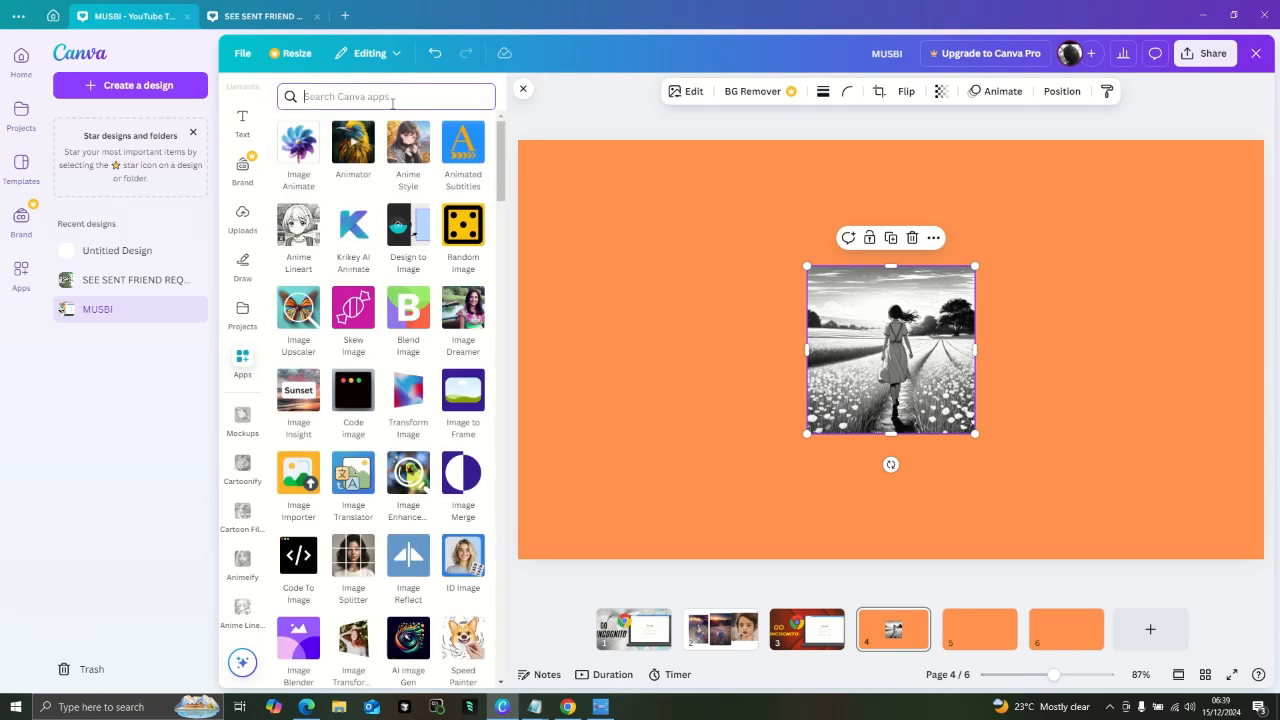